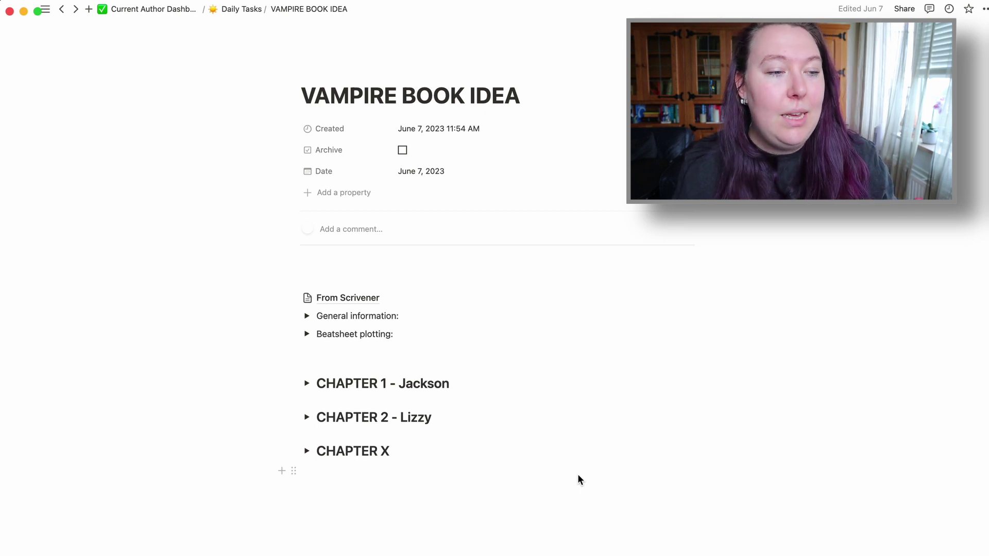
Reveal the sidebar and create a new blank Untitled page in the workspace.
left_click(169, 276)
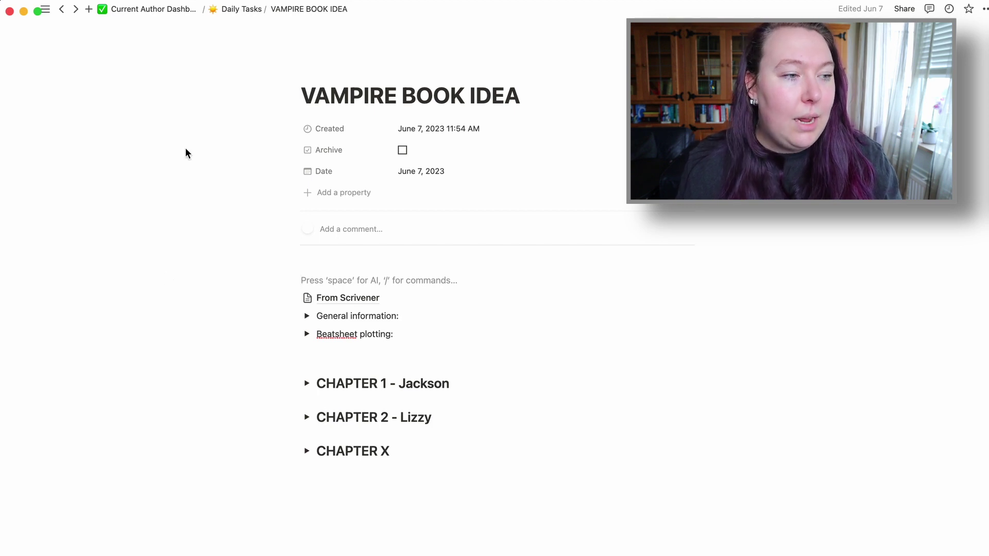
left_click(111, 1)
left_click(74, 1)
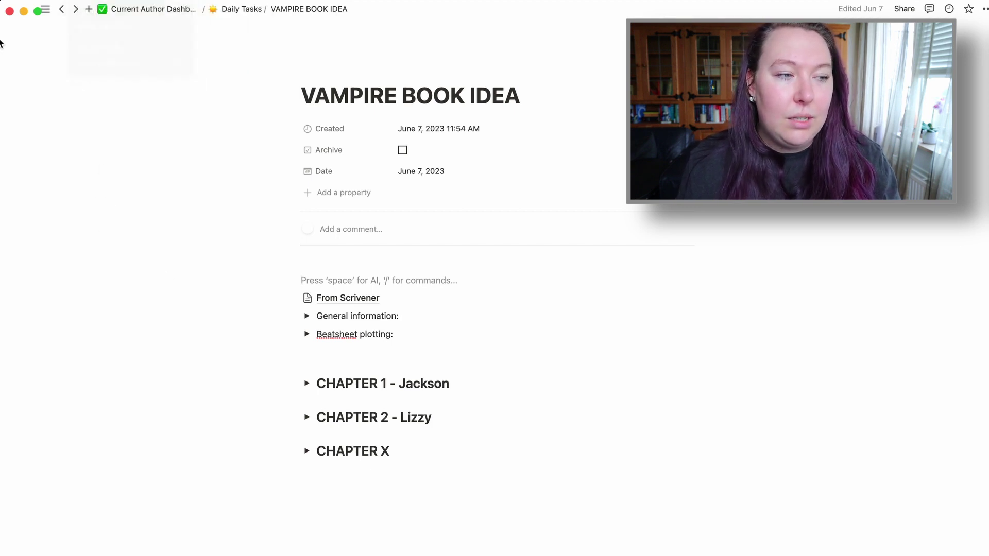
mouse_move(45, 9)
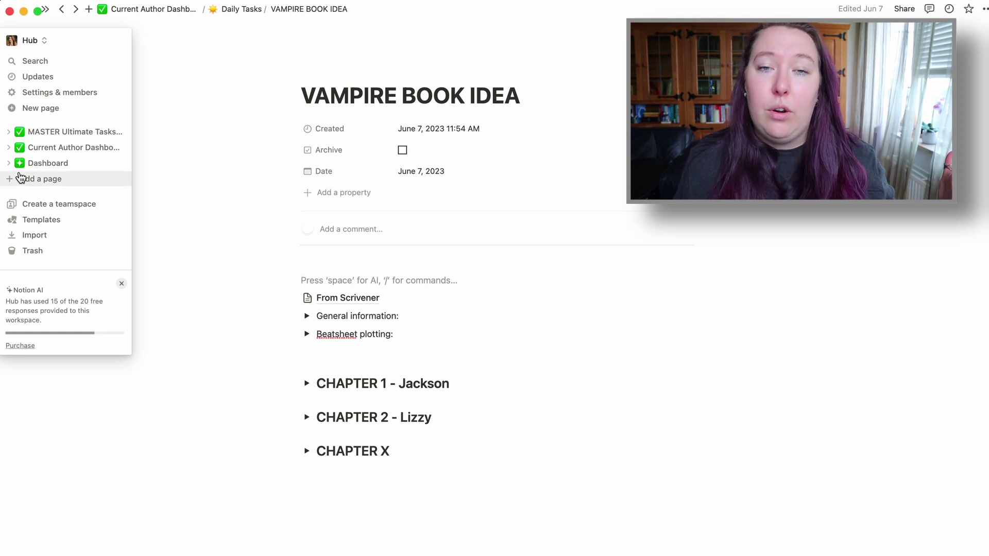
left_click(9, 133)
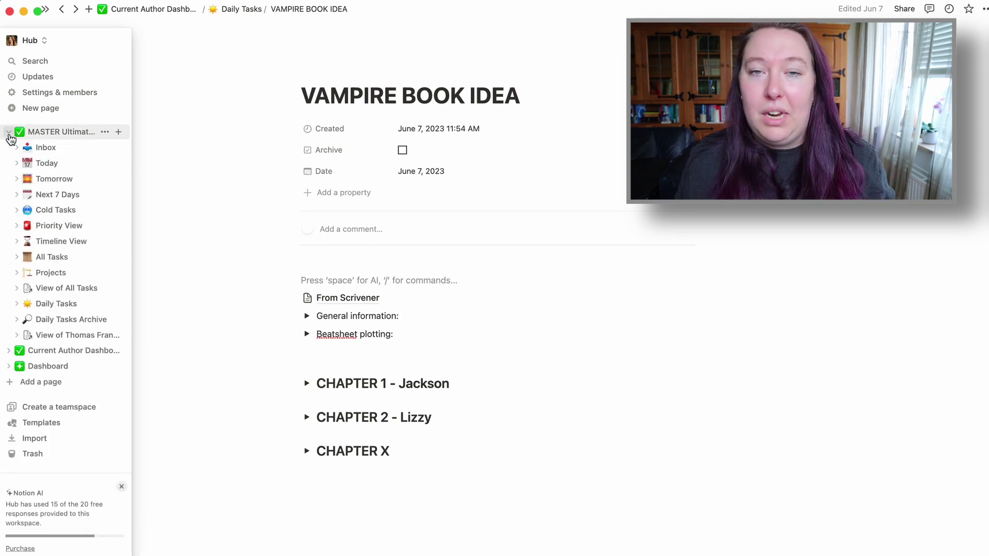
left_click(9, 132)
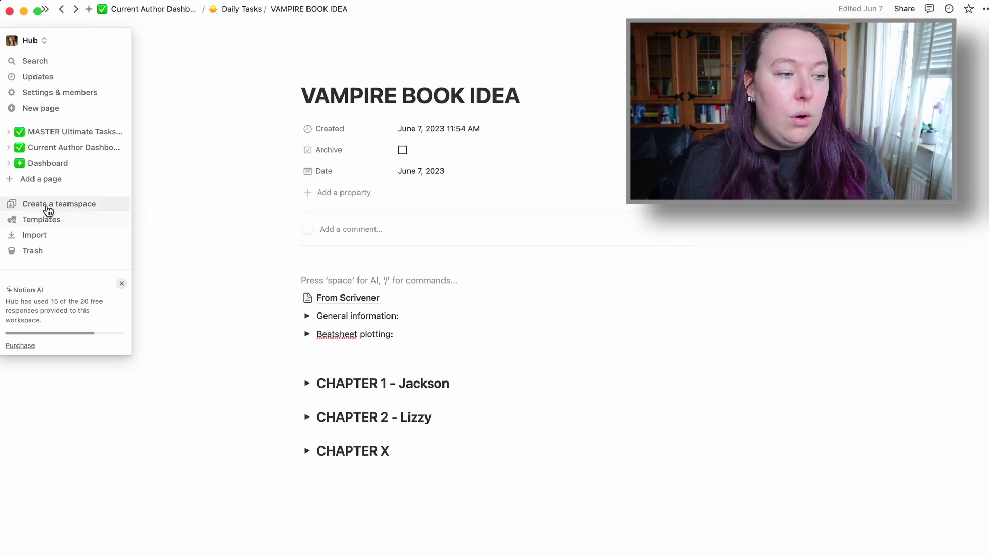
left_click(46, 180)
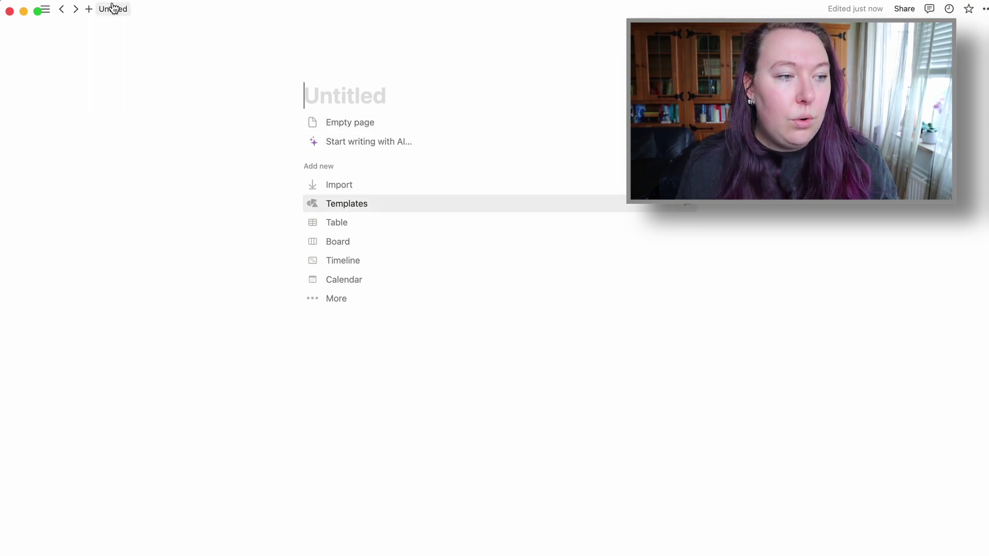
left_click(61, 9)
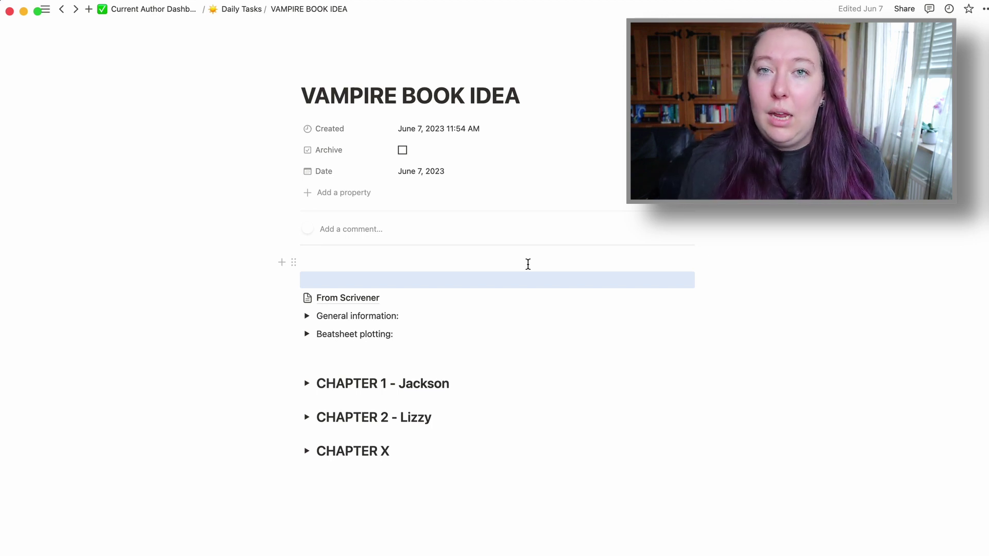
left_click(75, 10)
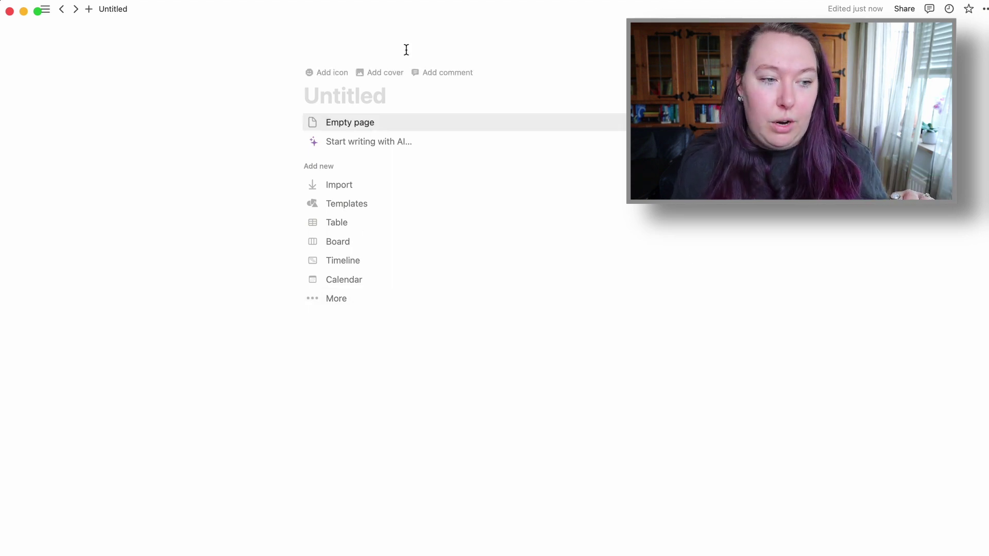
left_click(411, 95)
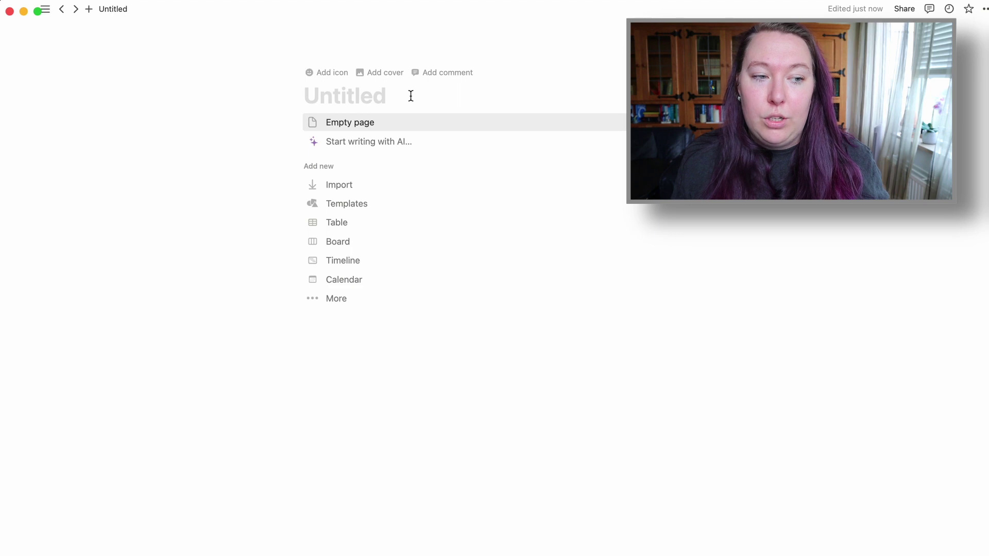
key("Return")
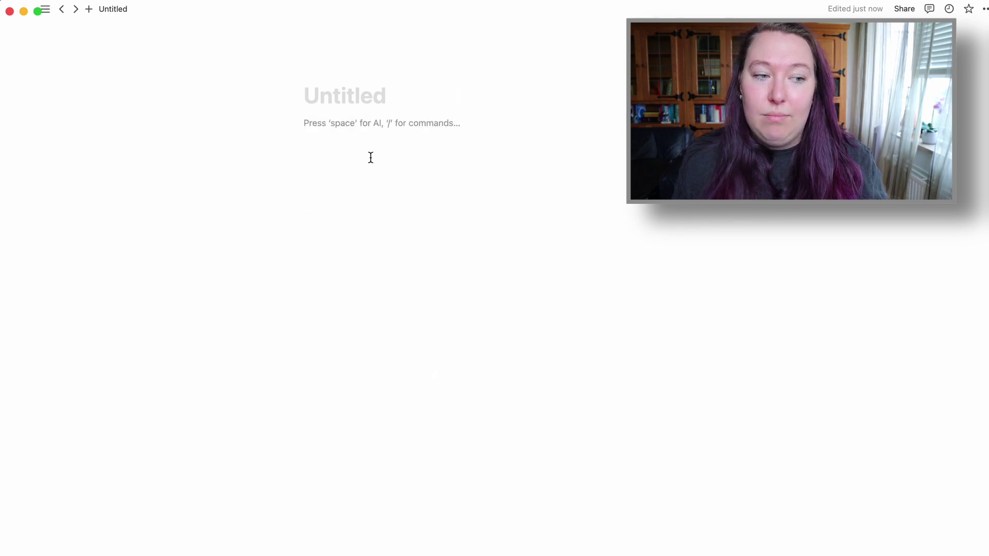
left_click(541, 225)
key("Escape")
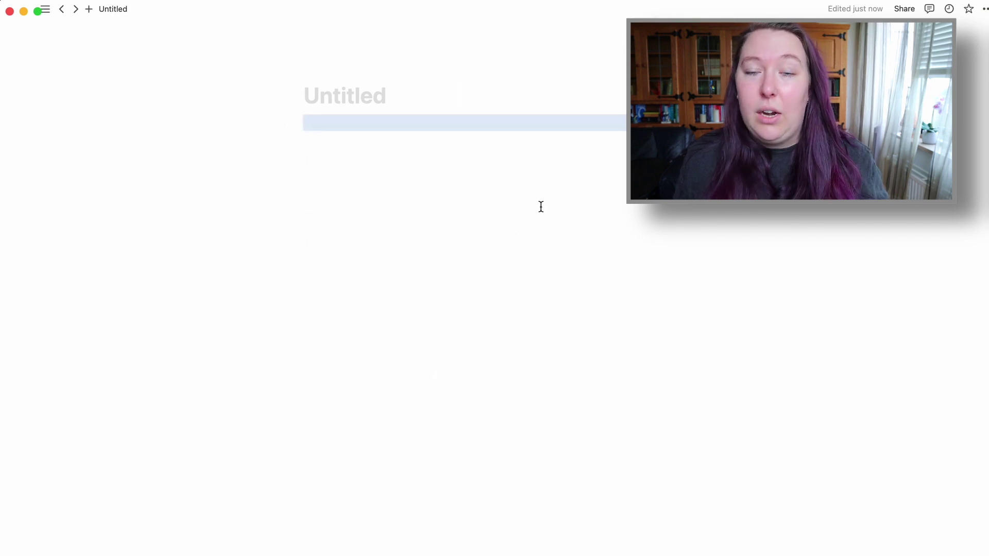
left_click(390, 115)
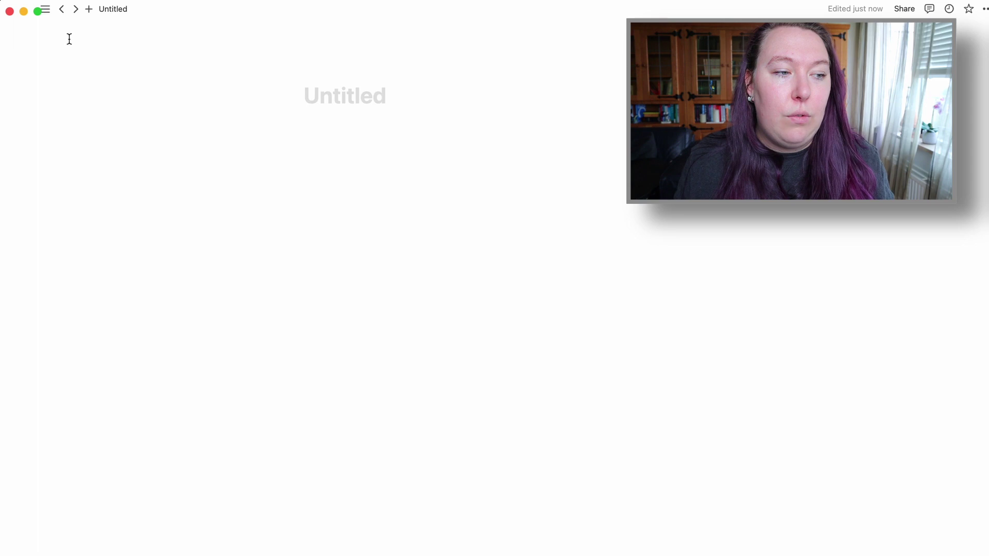
left_click(62, 9)
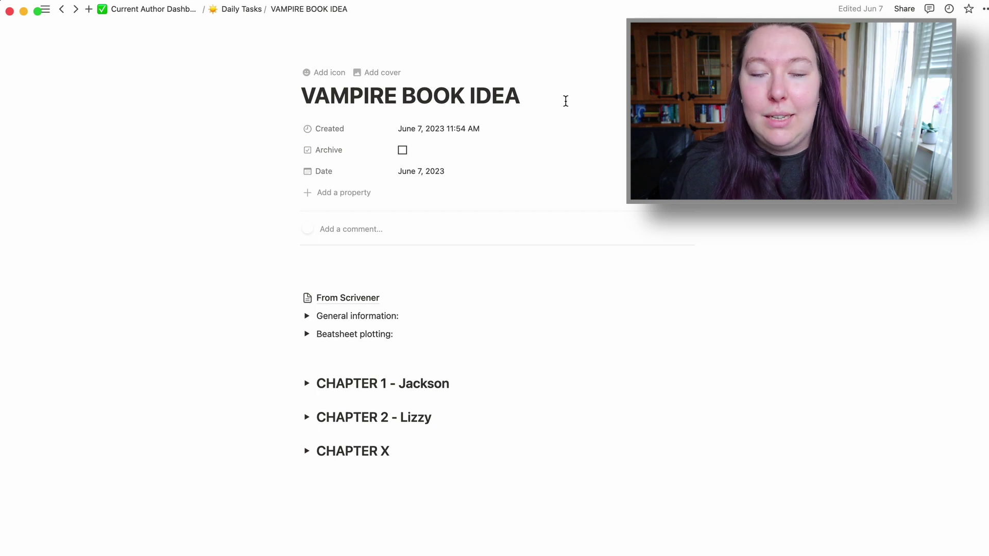
Box-select blocks near the top of the VAMPIRE BOOK IDEA page, then clear the selection.
left_click(179, 99)
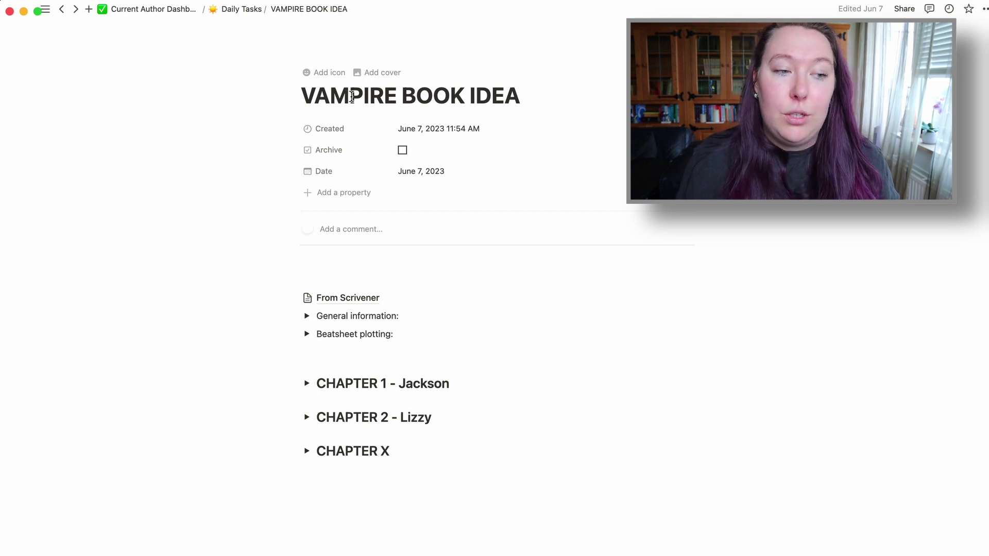
left_click(485, 335)
left_click(451, 260, "super")
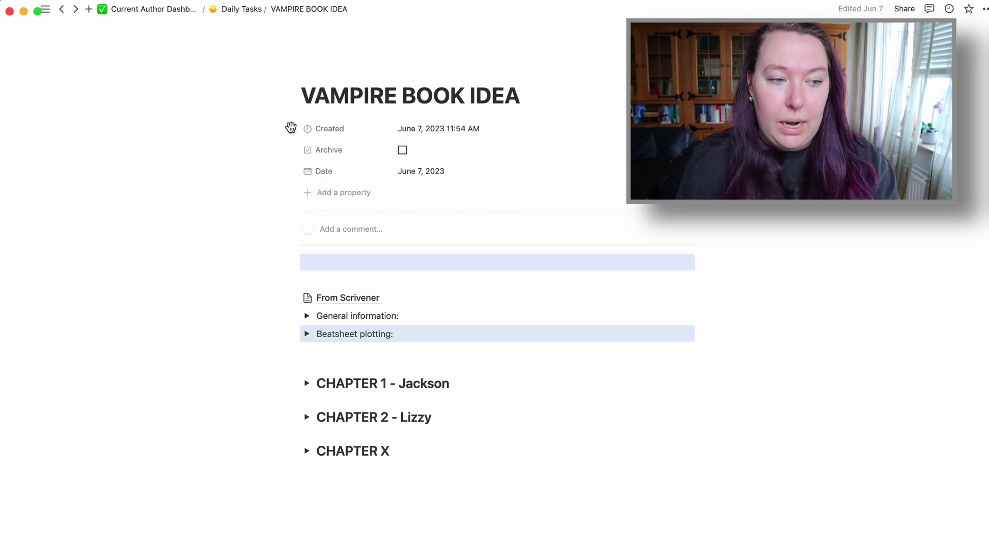
left_click_drag(252, 129, 663, 245)
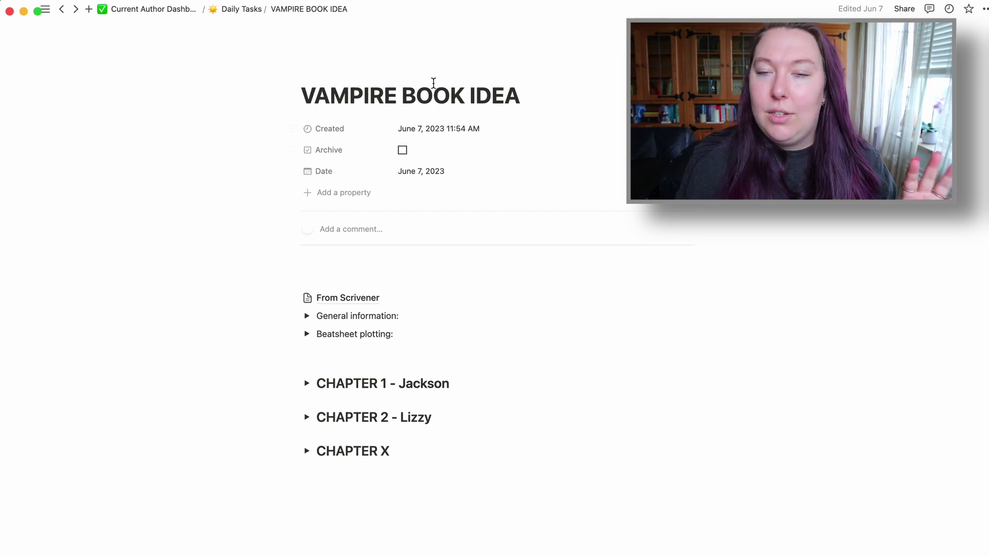
left_click_drag(284, 258, 323, 260)
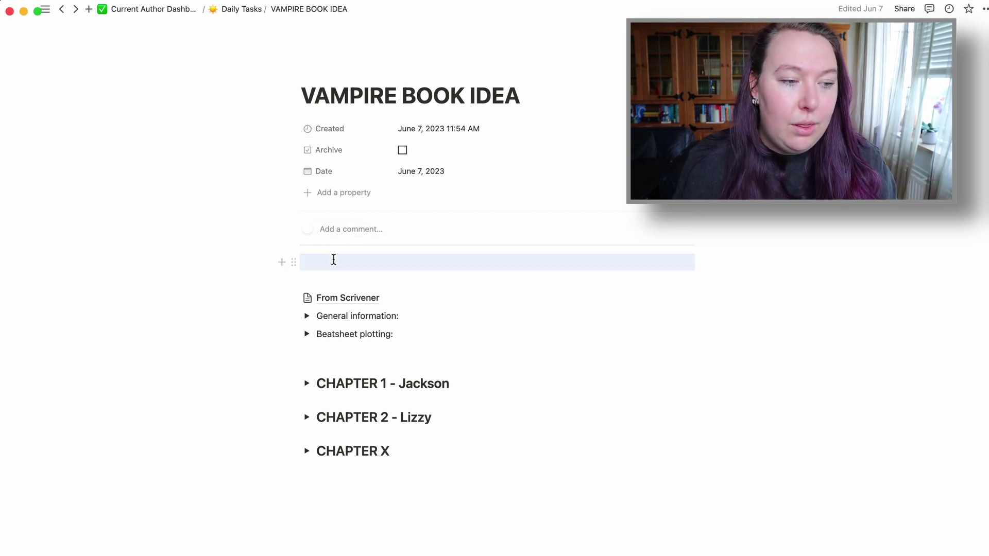
scroll(448, 237, "down", 2)
left_click(381, 212)
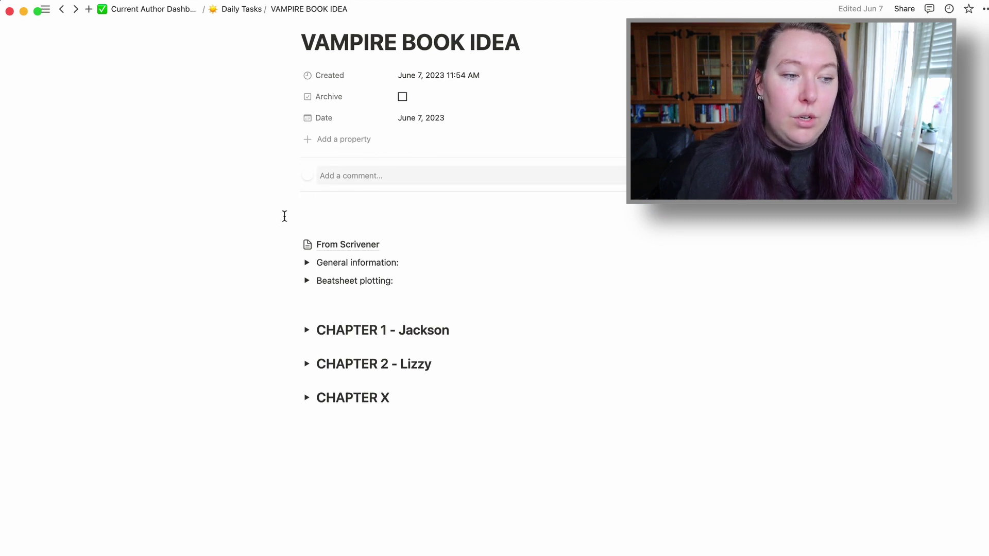
Select the empty lines above From Scrivener and start editing the first one.
left_click_drag(287, 206, 374, 207)
left_click(479, 518)
left_click_drag(444, 440, 337, 483)
left_click_drag(342, 271, 385, 251)
left_click(418, 253)
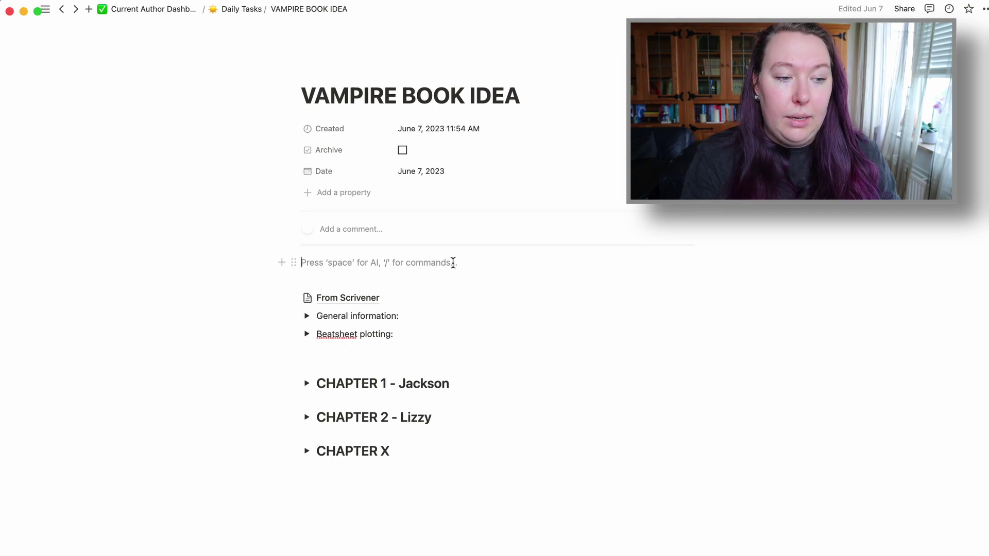
Turn the empty line into a Toggle heading 1 titled 'Book 1' with a new line inside.
type("/")
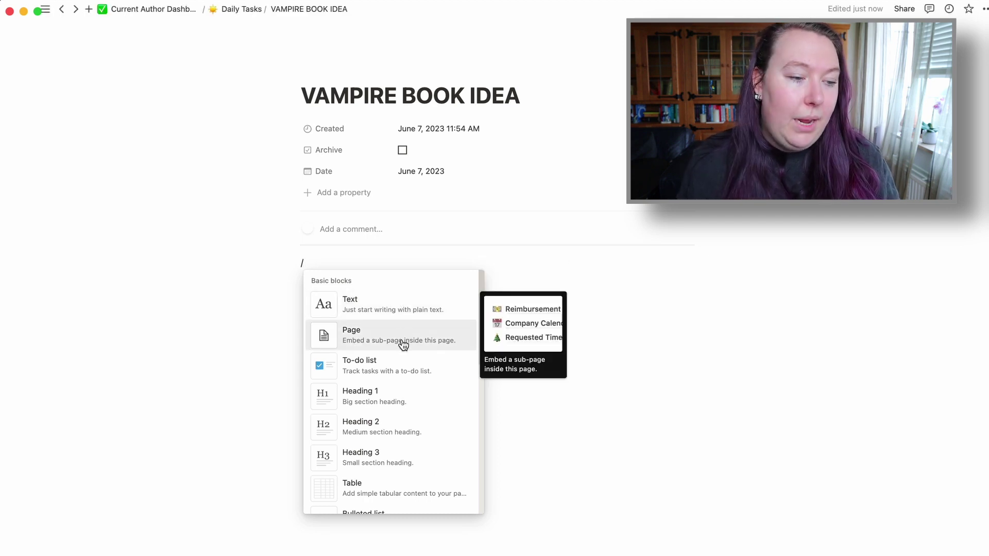
scroll(406, 369, "down", 5)
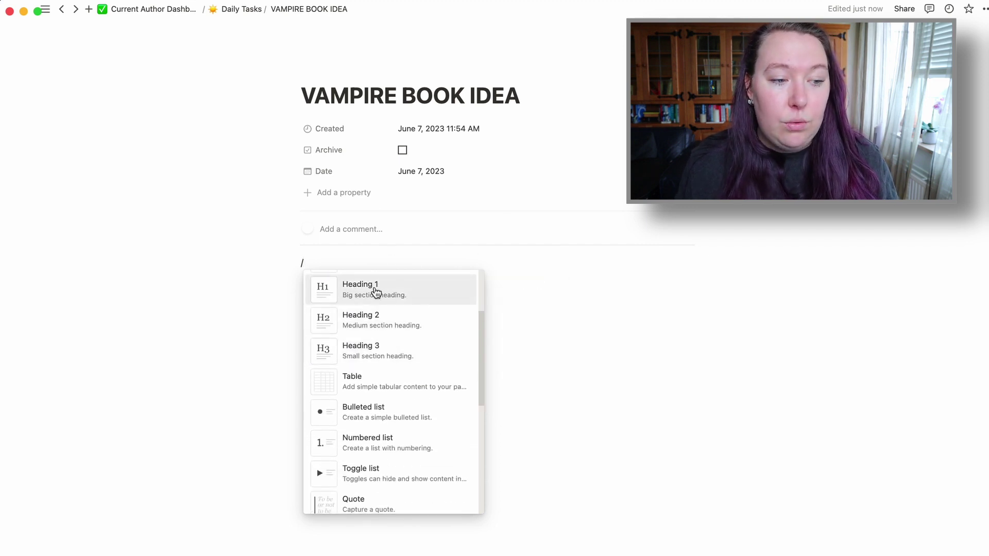
scroll(420, 406, "down", 3)
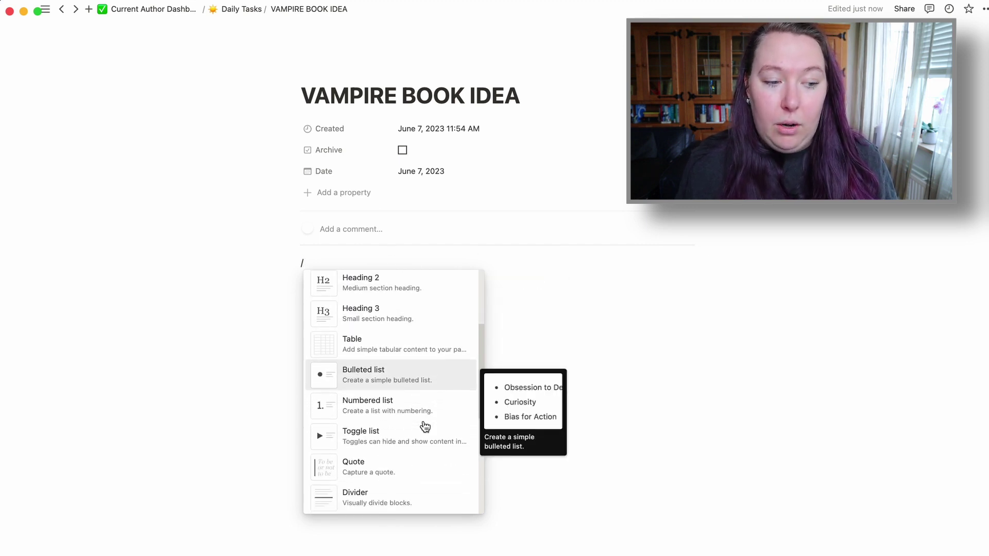
scroll(378, 399, "down", 10)
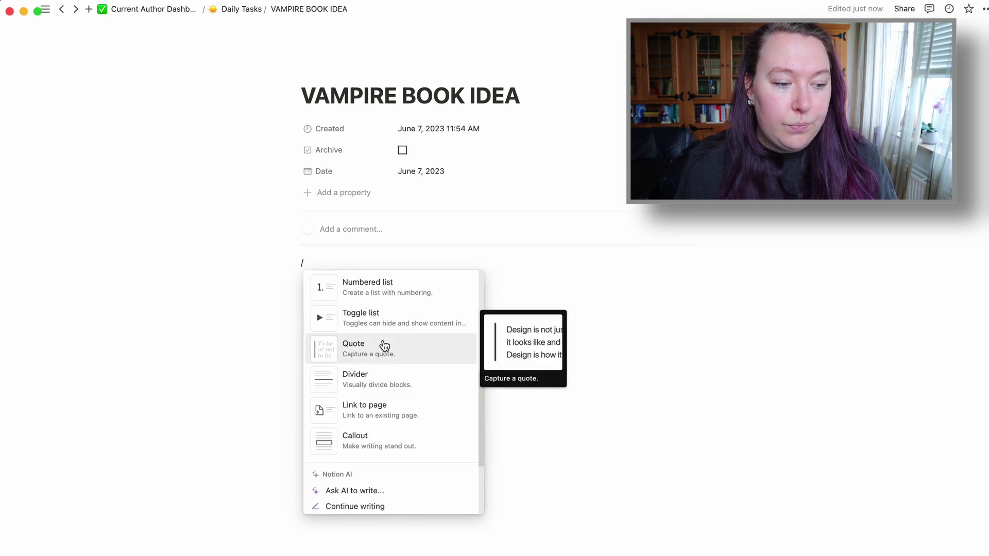
type("toggle")
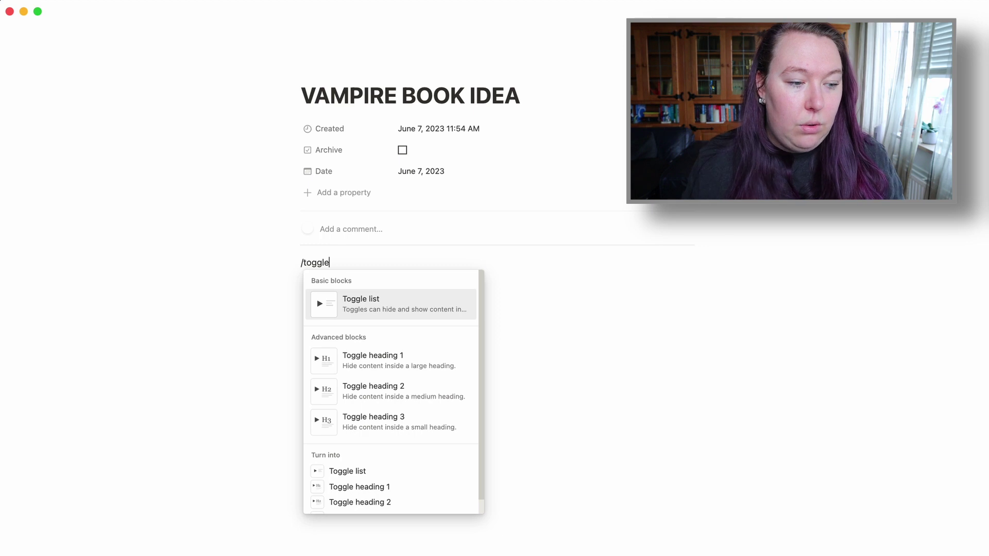
left_click(382, 360)
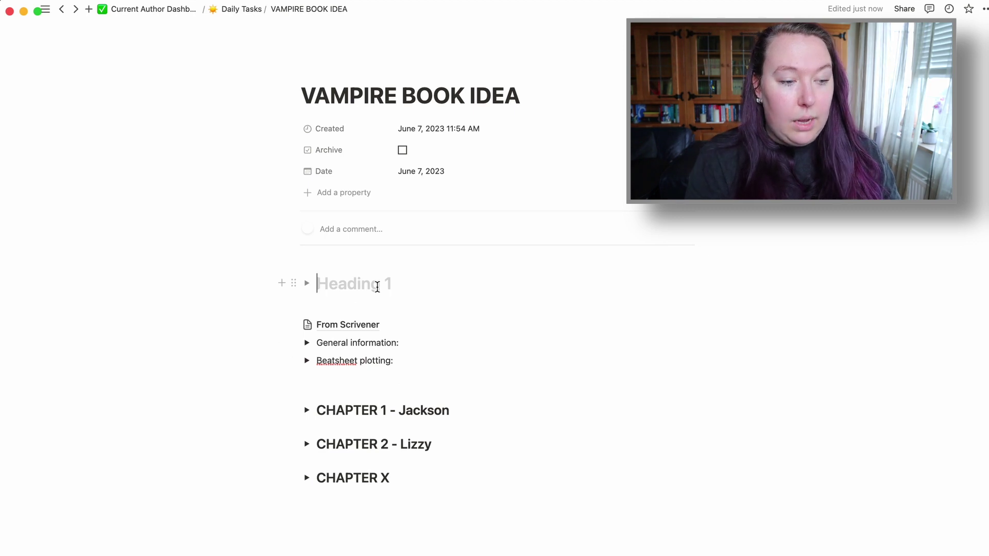
type("Book 1")
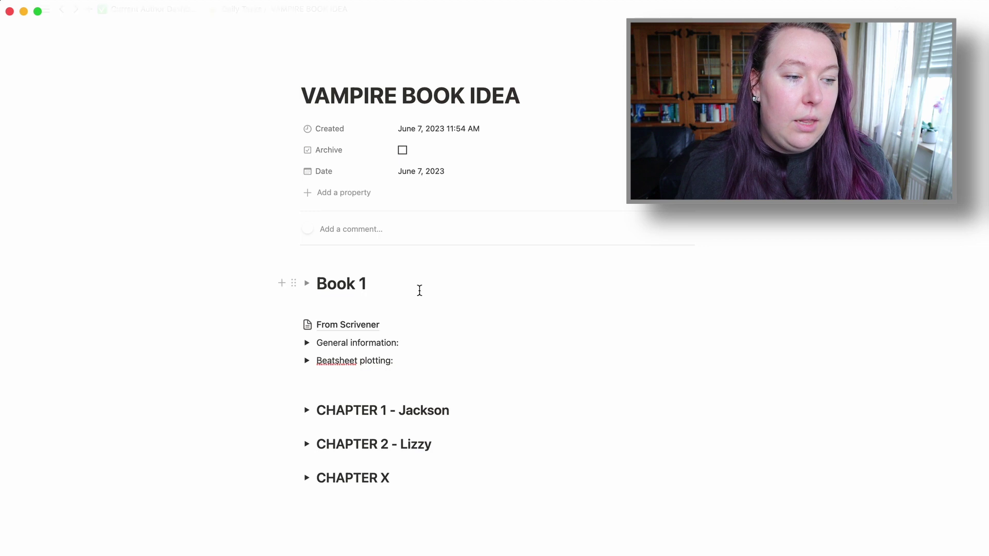
key("Return")
Expand and collapse Book 1, CHAPTER 1 - Jackson and CHAPTER 2 - Lizzy to check their contents.
left_click(307, 284)
left_click(308, 285)
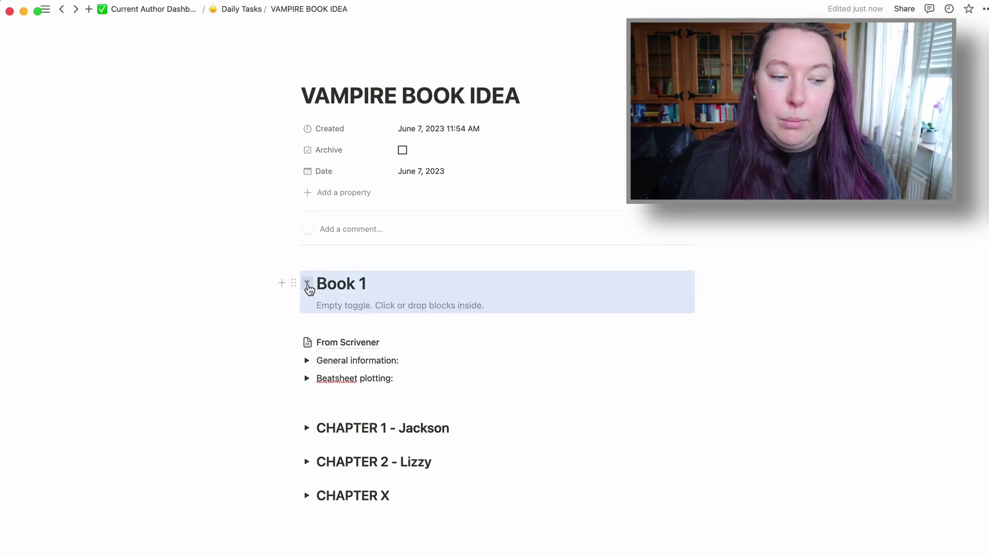
left_click(308, 285)
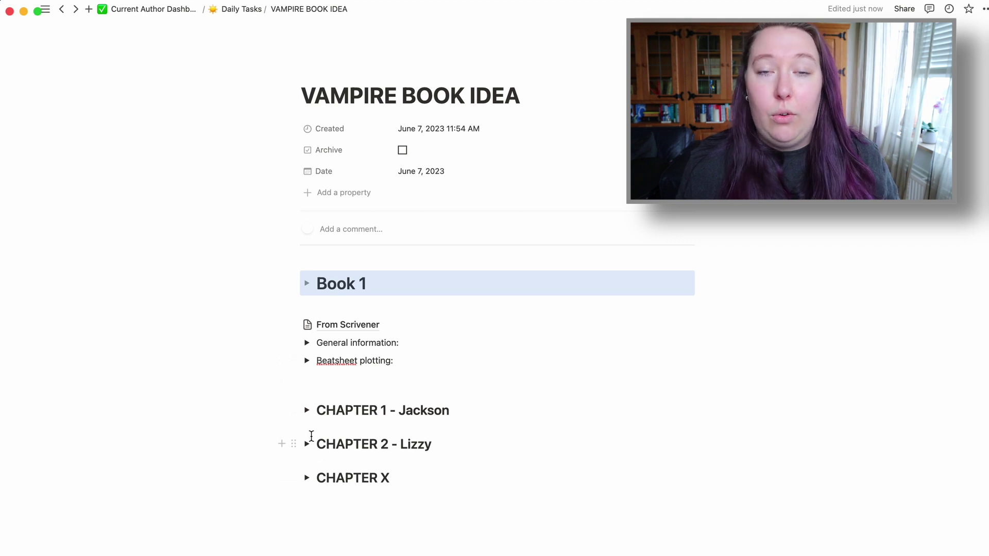
left_click(307, 411)
left_click(307, 411)
left_click(307, 444)
left_click(307, 443)
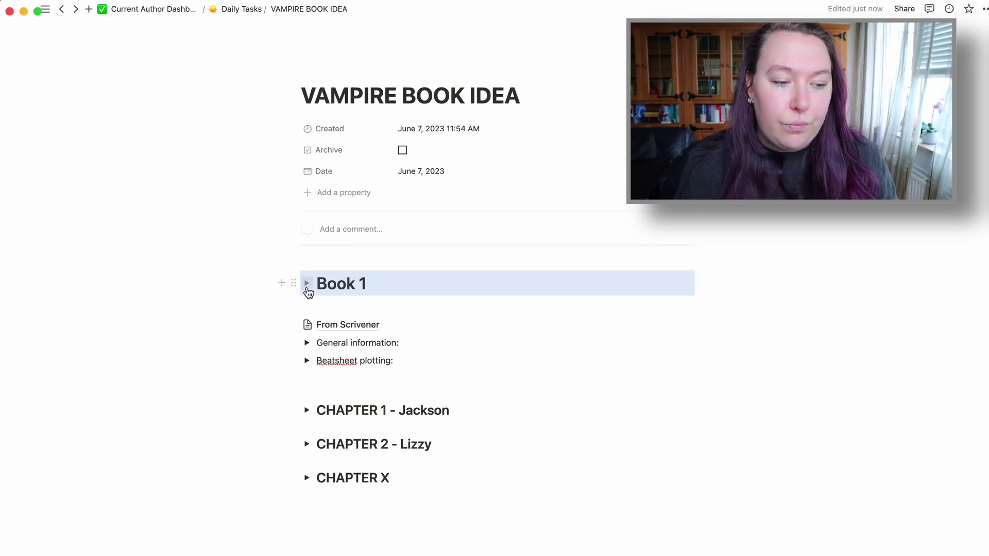
Box-select the empty row and the chapter headings down to CHAPTER X in several passes.
left_click_drag(271, 410, 448, 497)
left_click(443, 412)
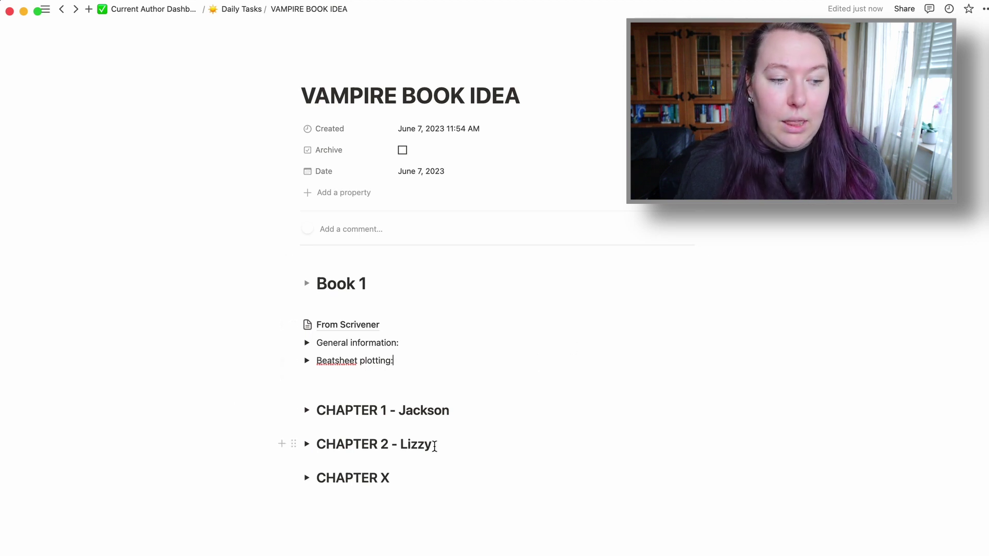
left_click_drag(135, 385, 592, 506)
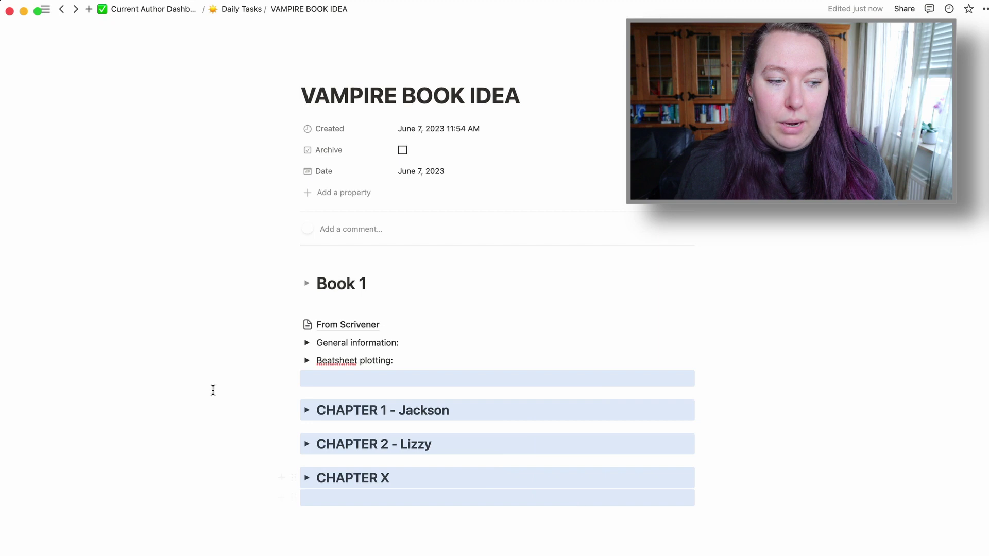
left_click_drag(184, 365, 653, 514)
left_click_drag(243, 385, 502, 504)
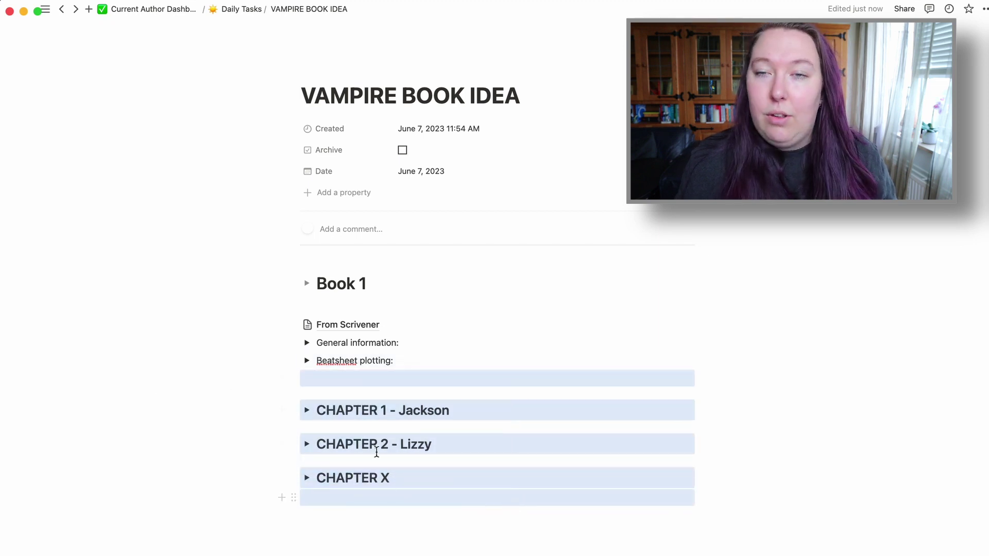
left_click(159, 386)
left_click_drag(173, 361, 238, 404)
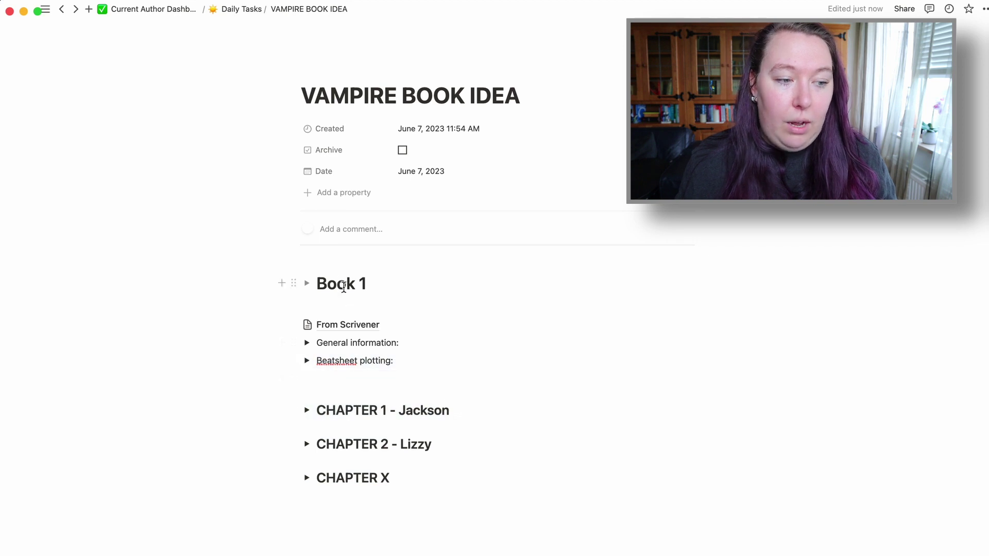
Type 'Chapter 1' and 'Chapter 2' lines inside the expanded Book 1 heading.
left_click(307, 282)
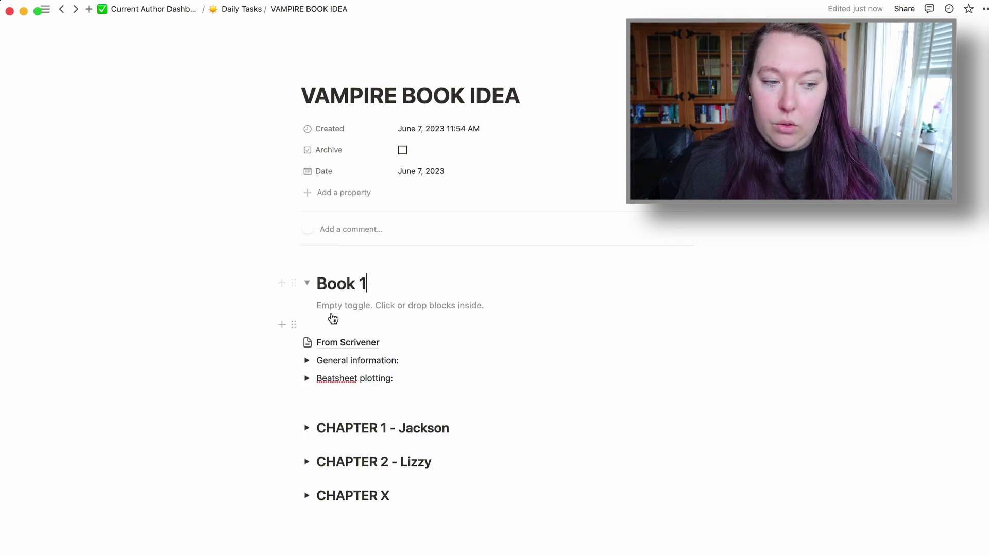
left_click(415, 316)
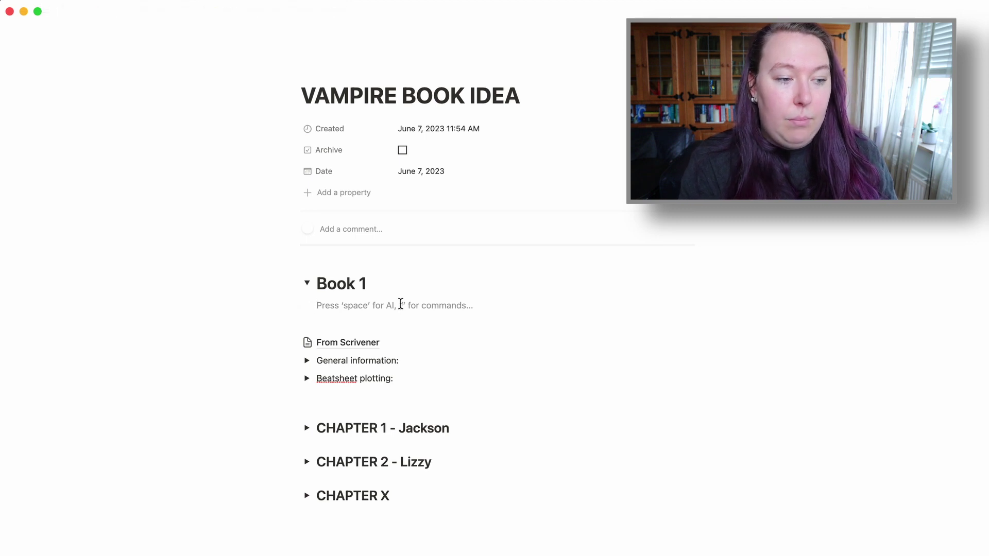
type("Chapter 1")
key("Return")
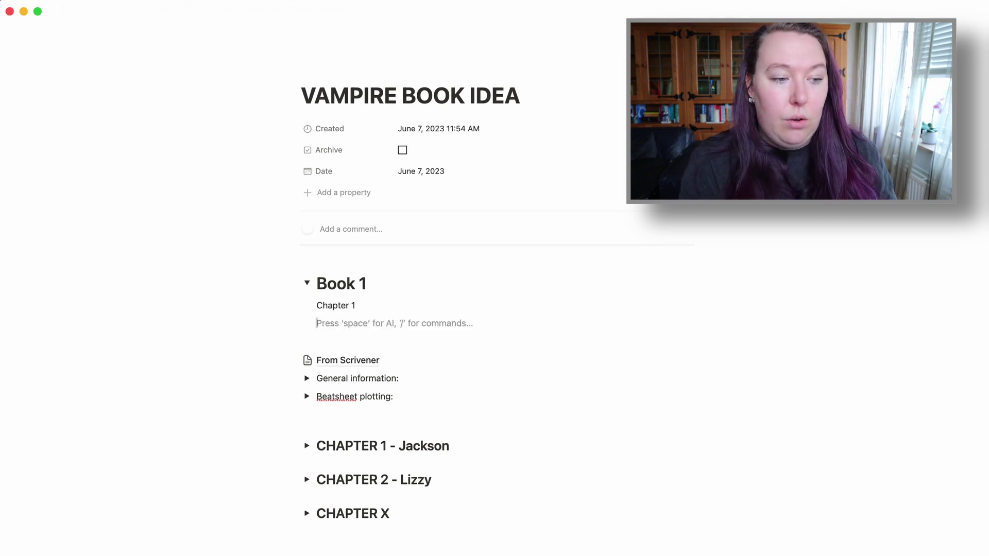
type("Chapter 2")
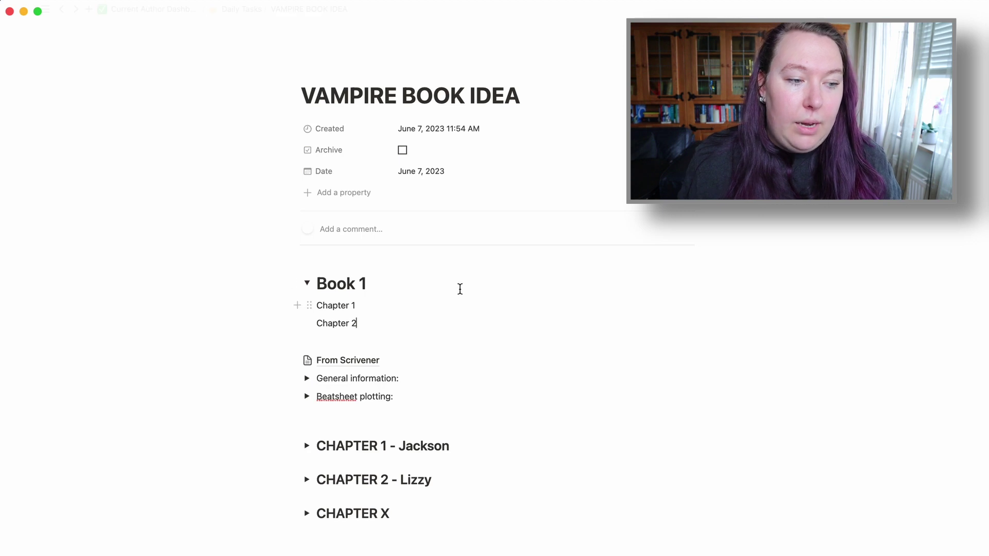
Turn Chapter 1 and Chapter 2 into Toggle heading 3 blocks, then drag Chapter 2 above Chapter 1.
left_click(386, 284)
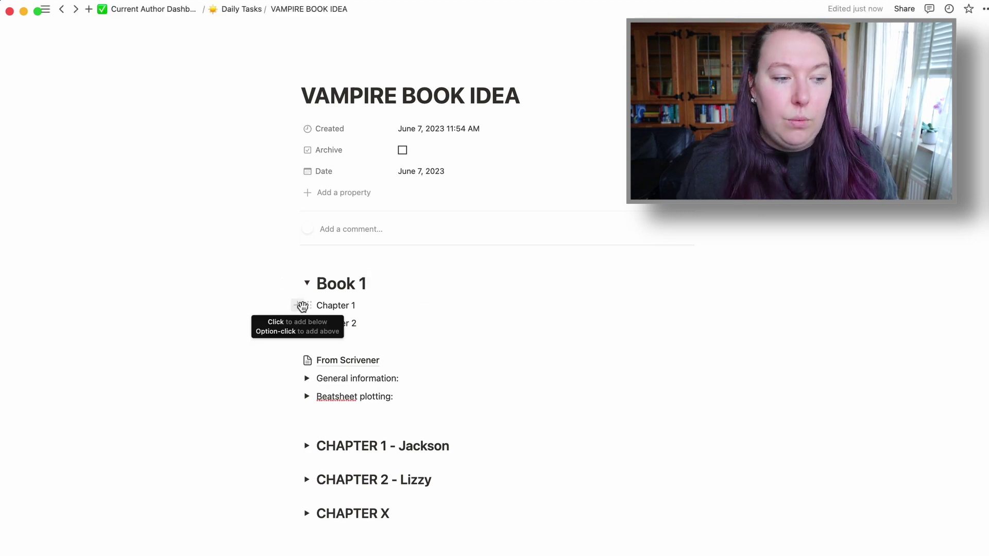
left_click(308, 305)
mouse_move(247, 295)
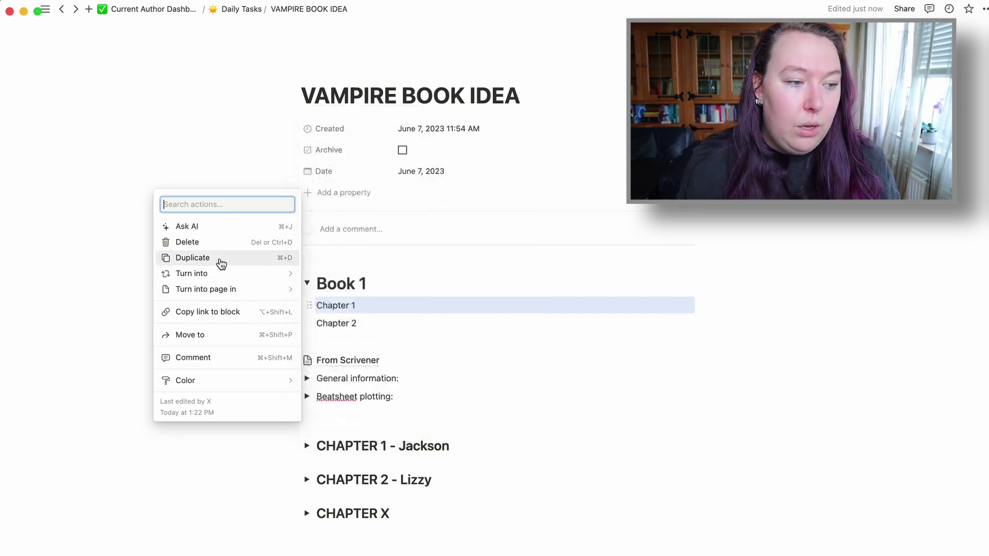
mouse_move(257, 280)
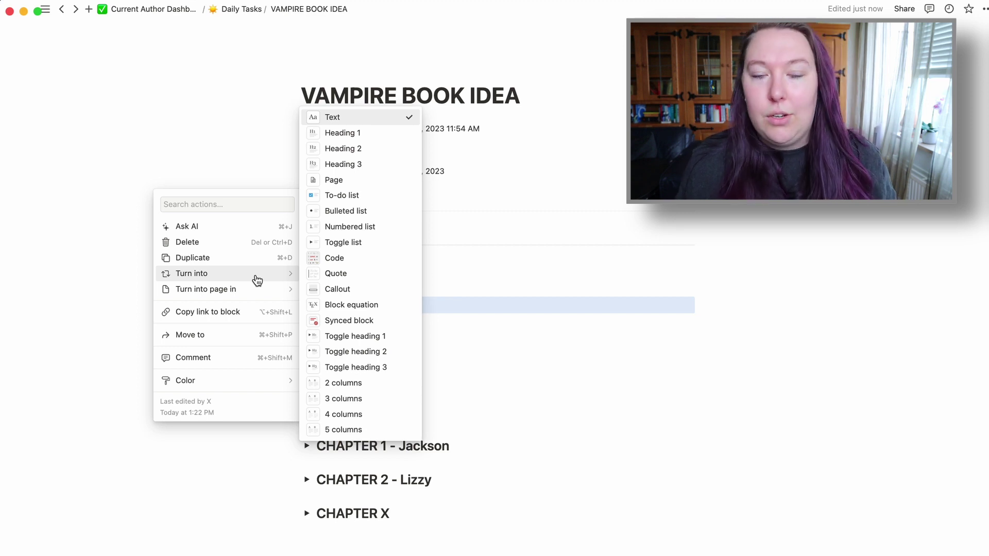
left_click(388, 368)
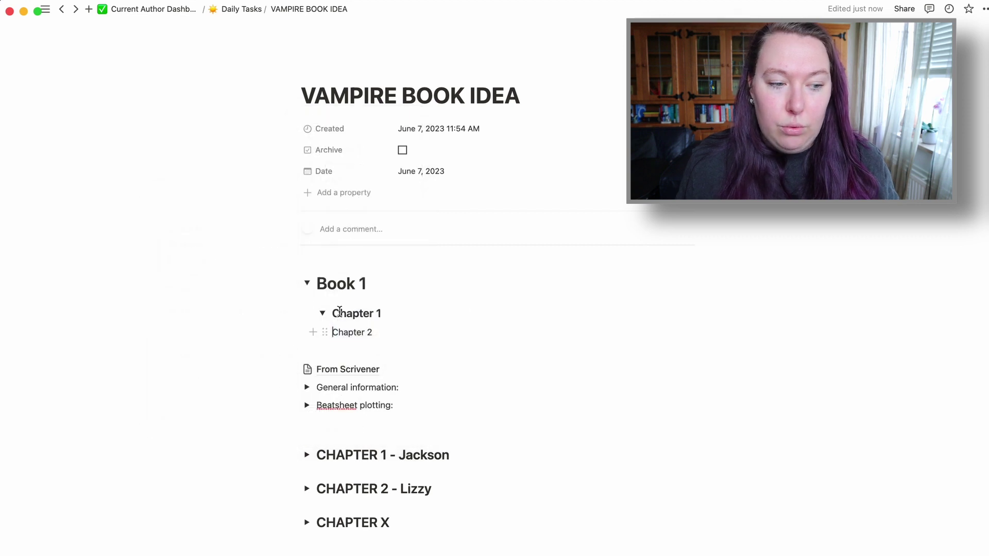
left_click_drag(373, 333, 330, 333)
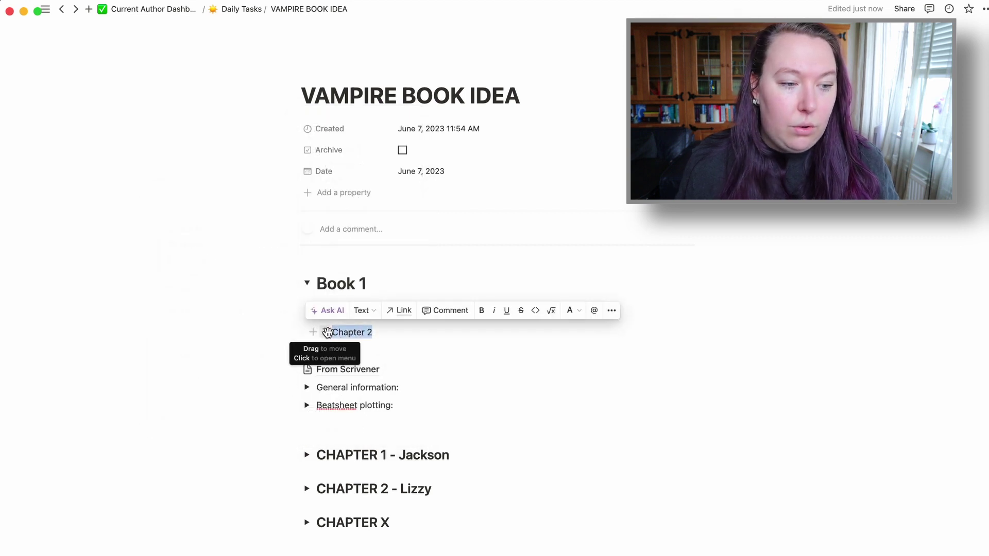
left_click(324, 332)
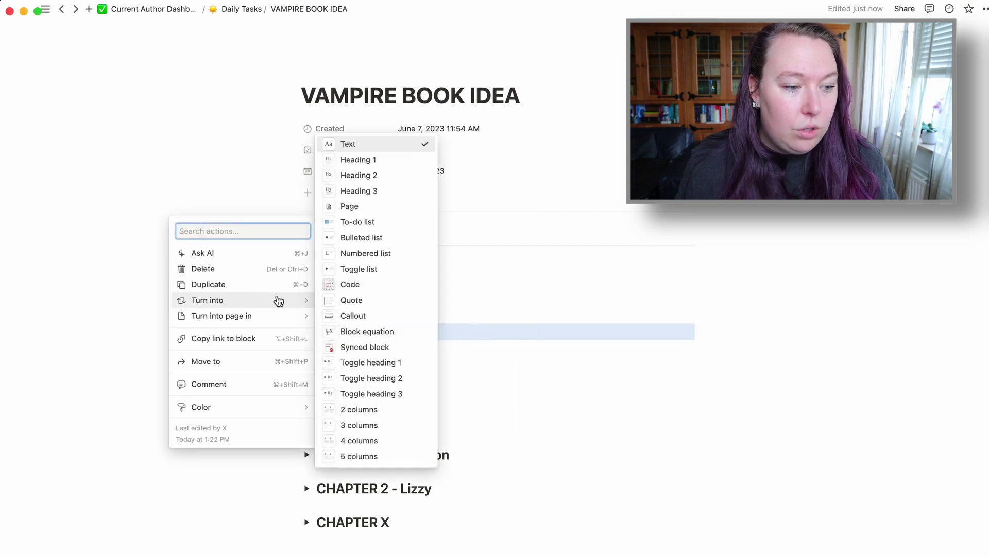
left_click(391, 395)
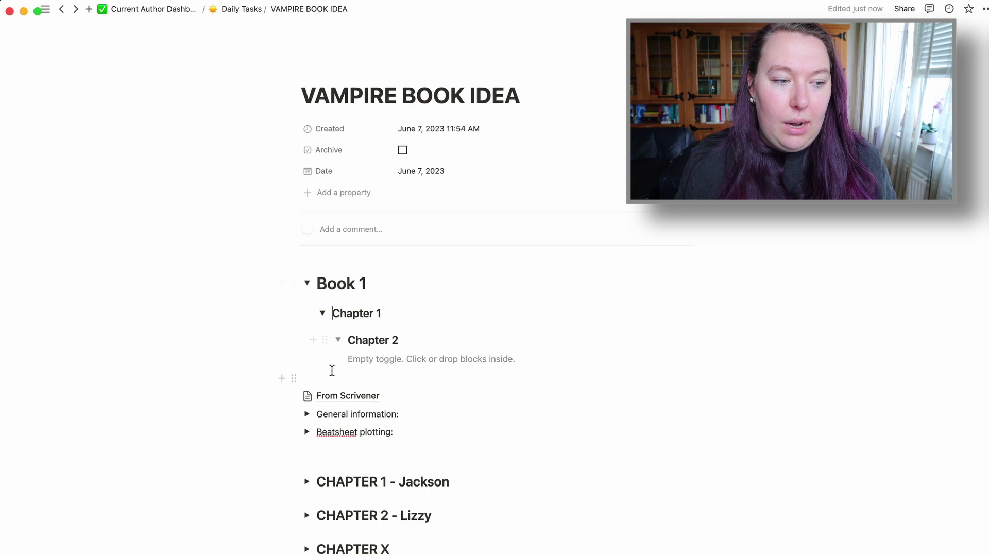
left_click_drag(325, 341, 311, 313)
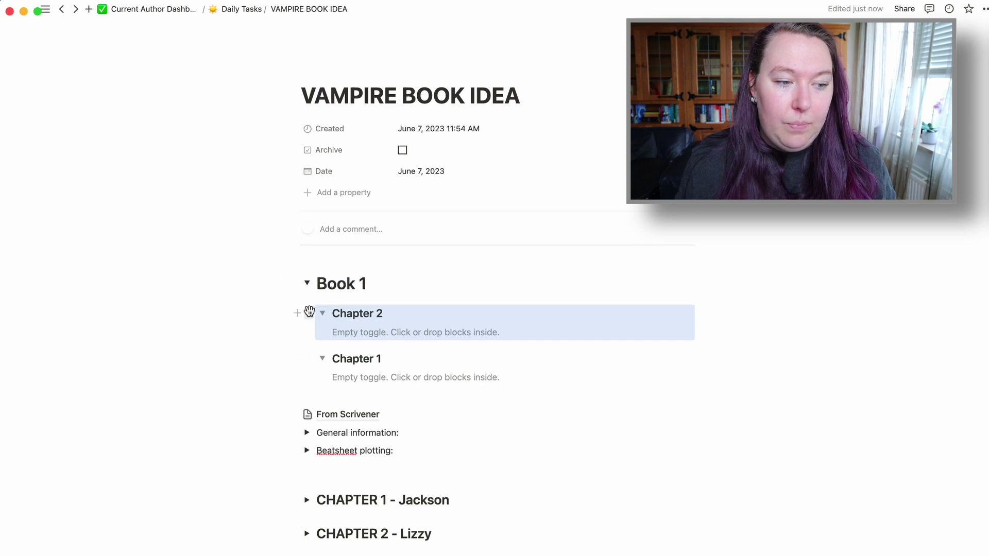
Collapse both chapter toggles and reorder them so Chapter 1 precedes Chapter 2 inside Book 1.
left_click(309, 313)
key("Escape")
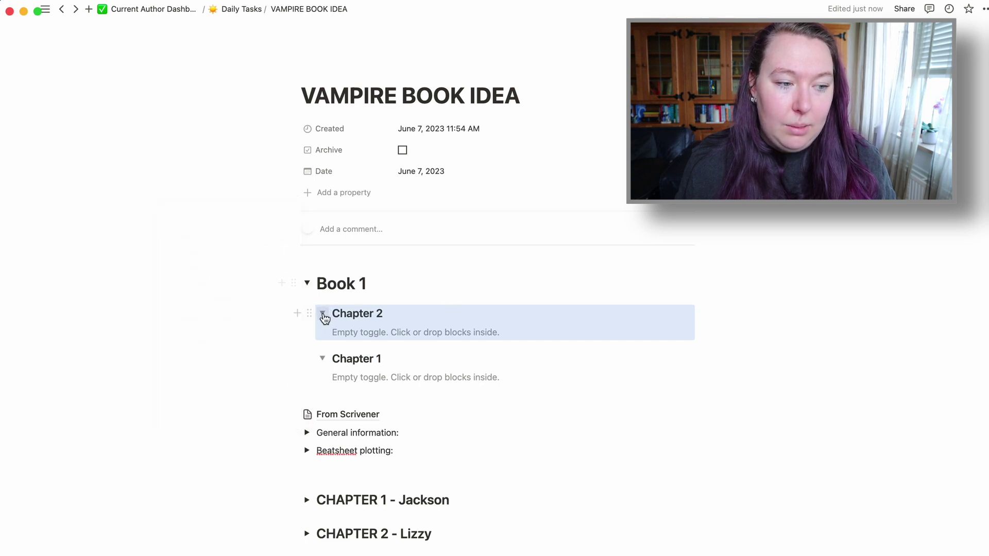
left_click(322, 313)
left_click(321, 341)
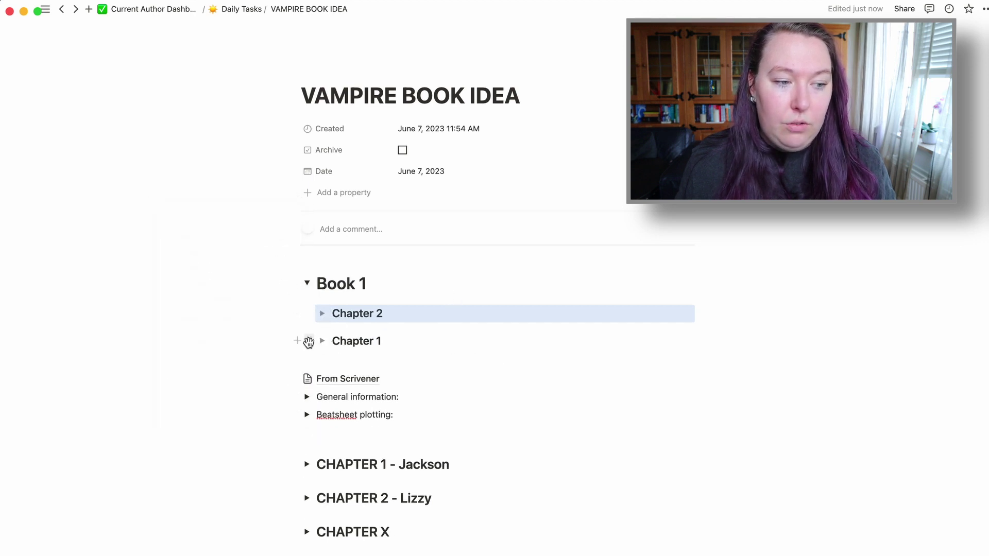
left_click_drag(309, 341, 315, 301)
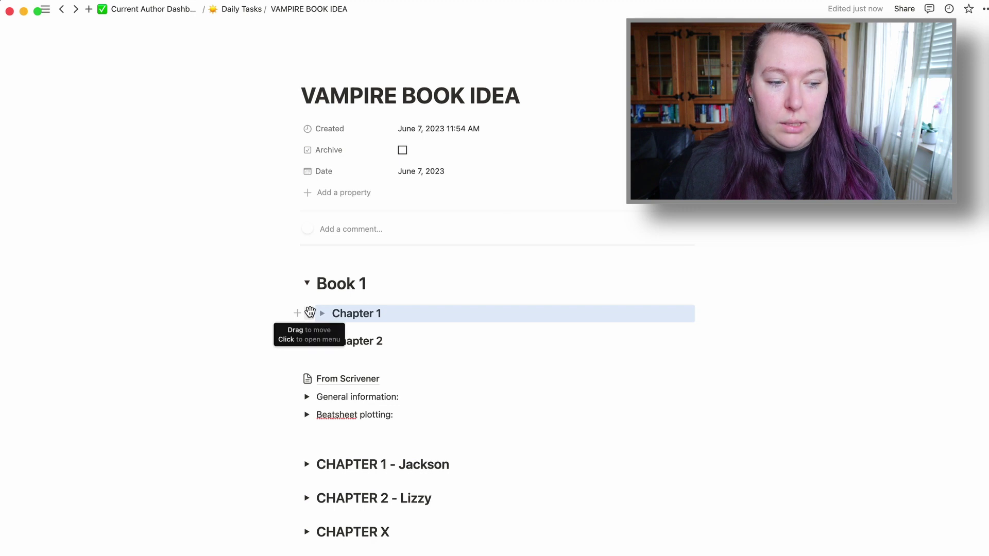
left_click_drag(309, 341, 324, 354)
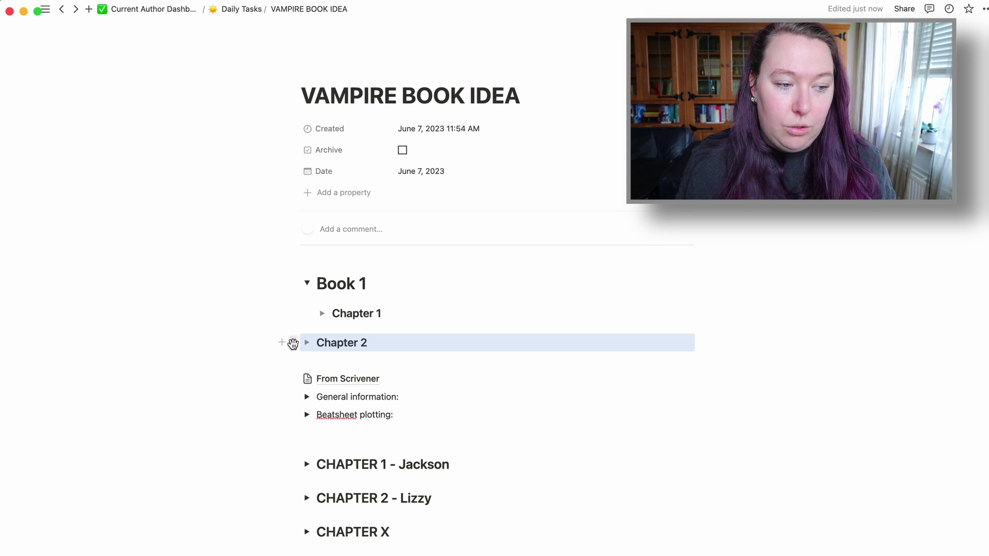
left_click_drag(294, 345, 325, 331)
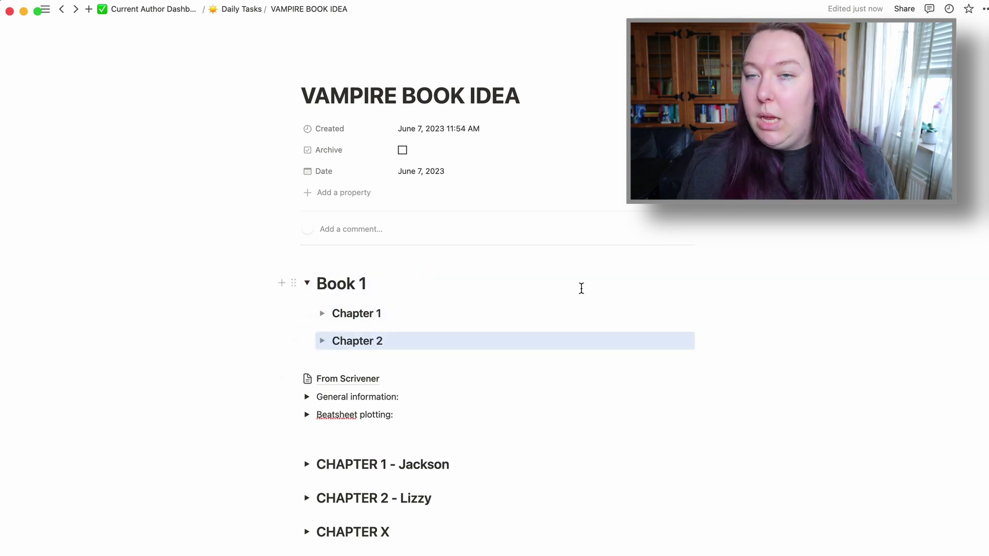
Expand and collapse Book 1 and its Chapter 1 and Chapter 2 toggles to review them.
key("super+alt+t")
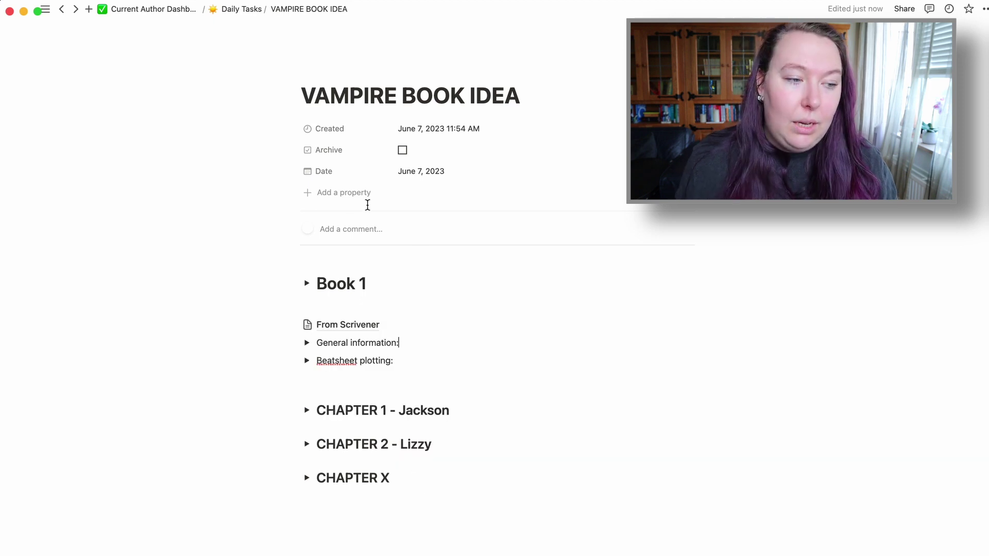
left_click(307, 285)
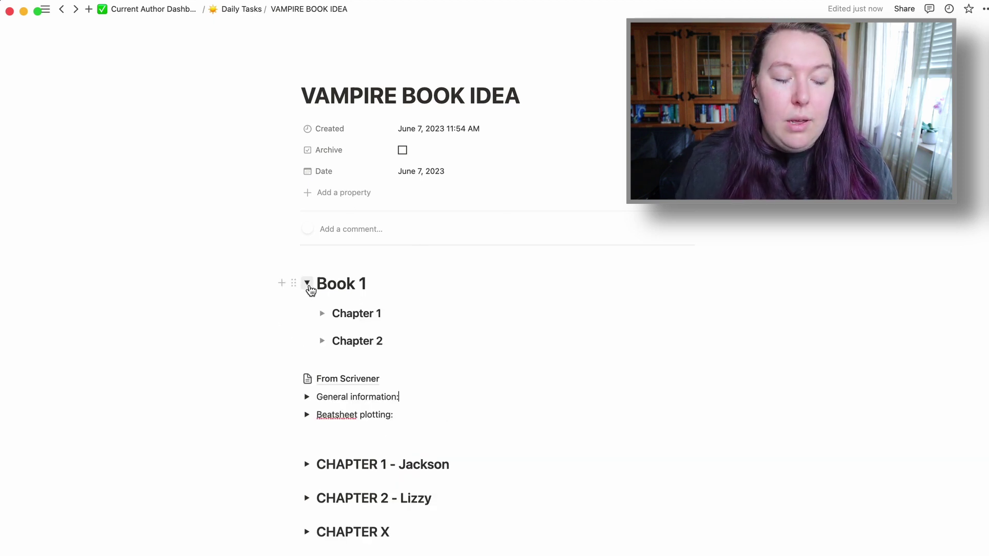
left_click(321, 314)
left_click(322, 314)
left_click(323, 341)
left_click(323, 341)
left_click(307, 284)
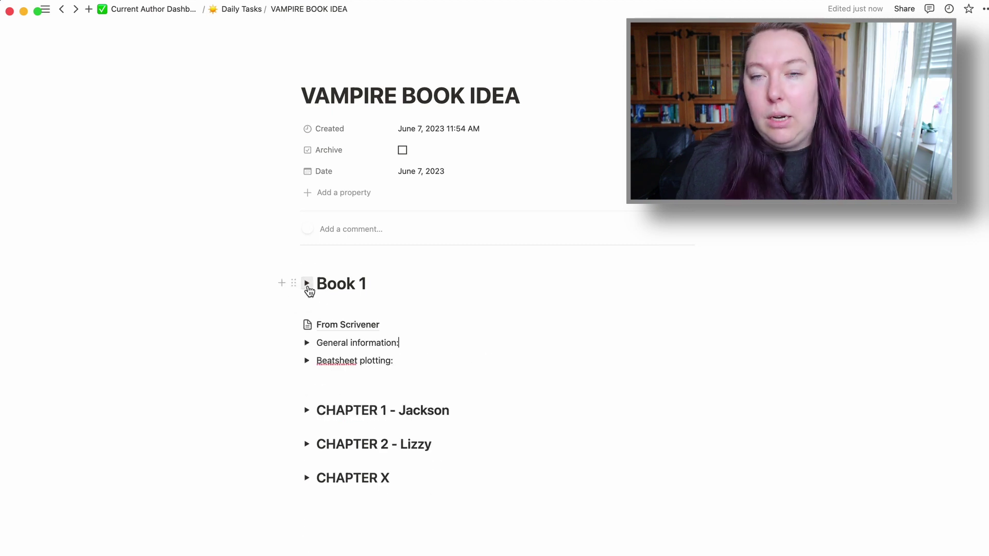
left_click(307, 284)
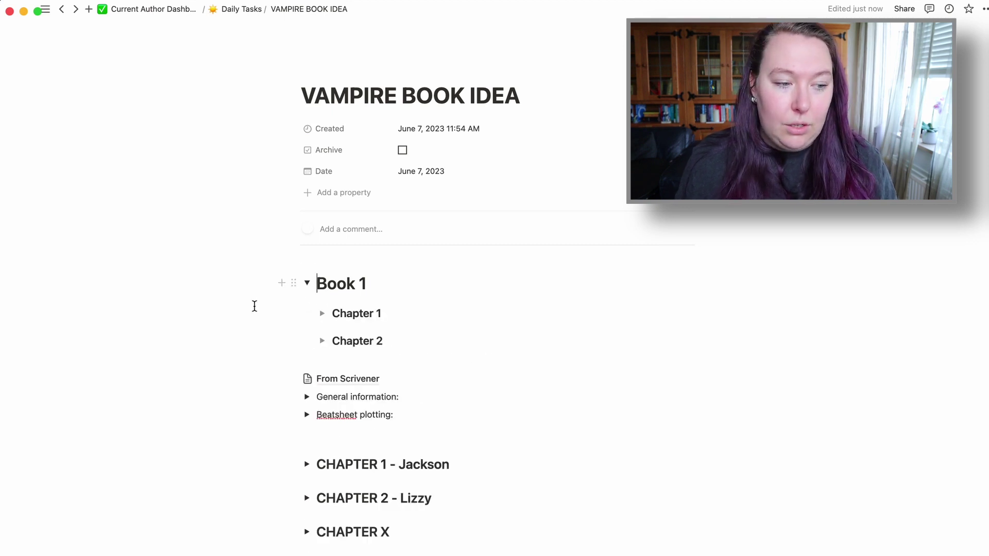
Delete the Chapter 1 and Chapter 2 headings, then clear out the Book 1 heading.
left_click_drag(231, 309, 320, 304)
right_click(349, 322)
left_click(266, 315)
left_click(274, 316)
key("BackSpace")
key("BackSpace")
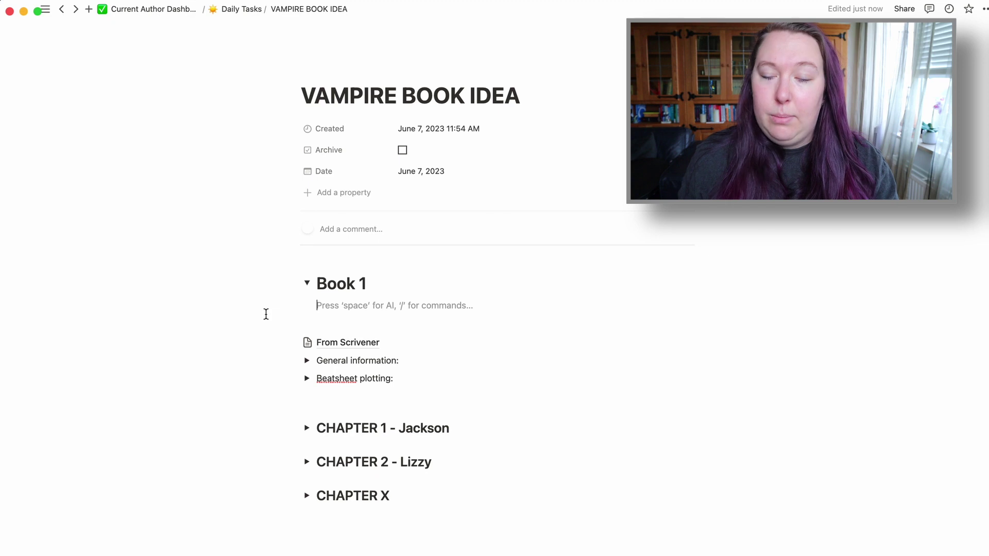
left_click_drag(274, 303, 486, 307)
key("BackSpace")
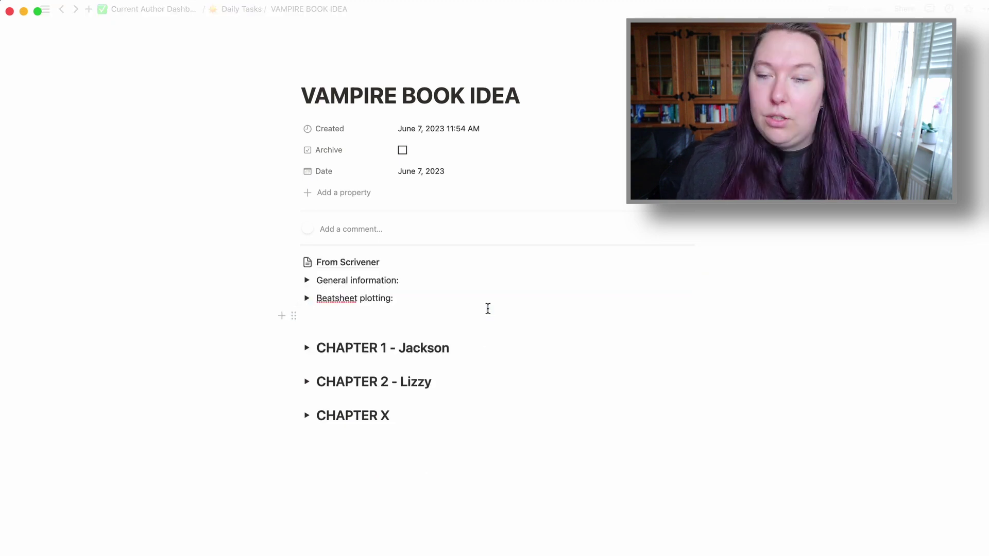
Peek into the From Scrivener subpage, then expand, inspect and collapse General information.
left_click(342, 264)
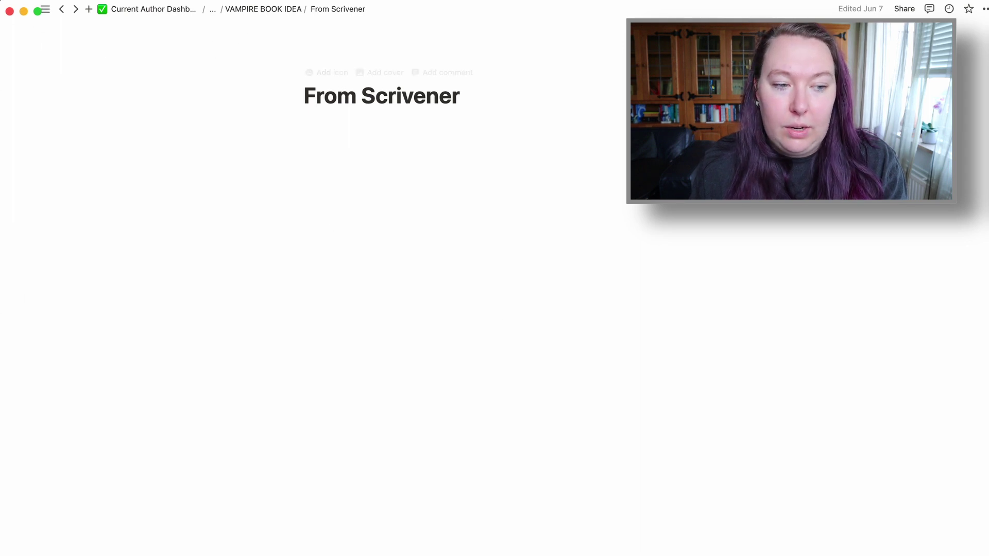
left_click(270, 15)
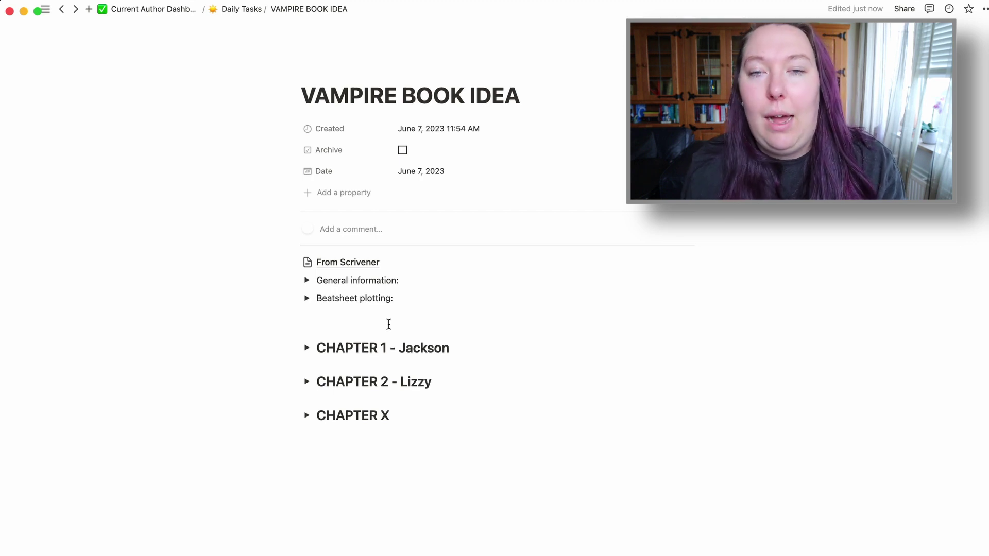
left_click(307, 281)
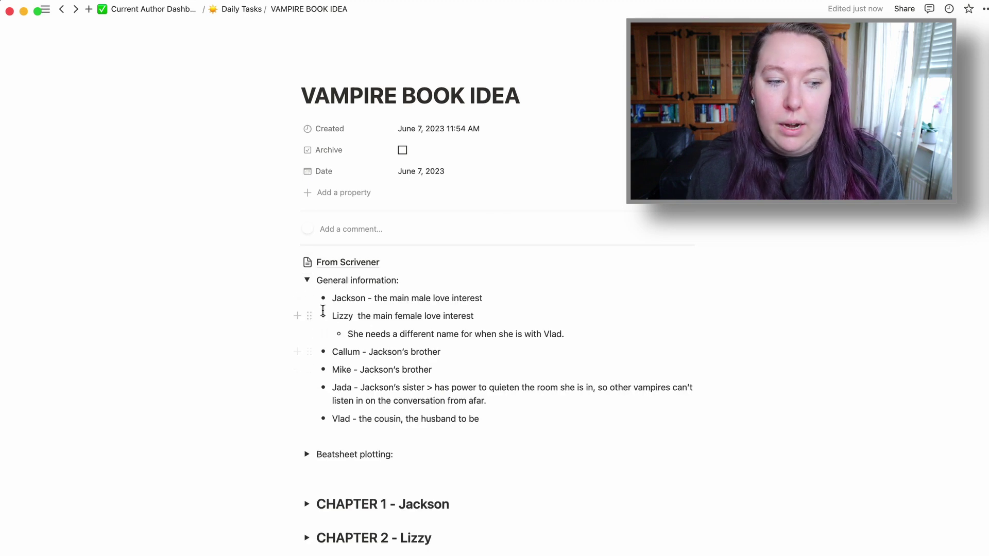
left_click_drag(258, 289, 662, 459)
left_click(659, 474)
left_click(306, 280)
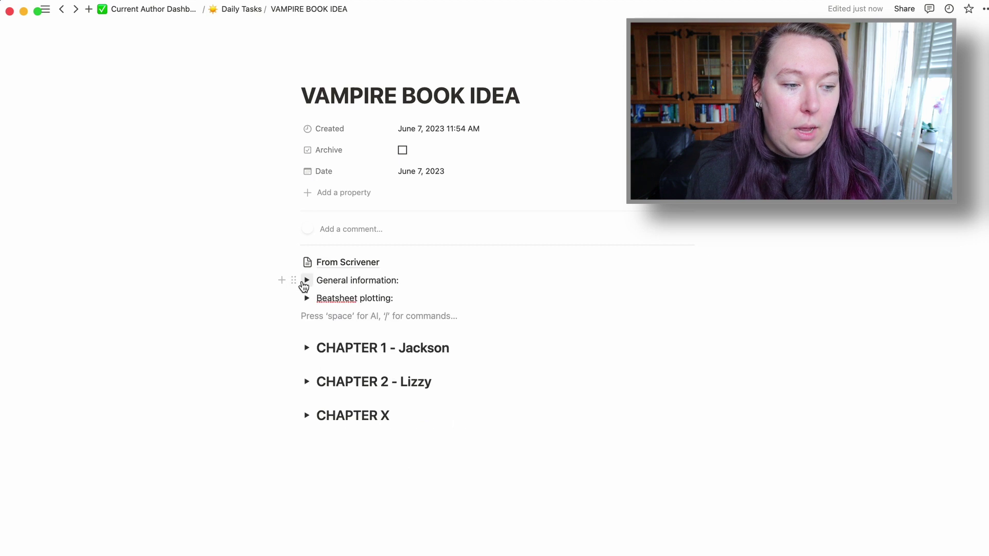
Expand and inspect the Beatsheet plotting toggle, leaving it collapsed.
left_click(308, 300)
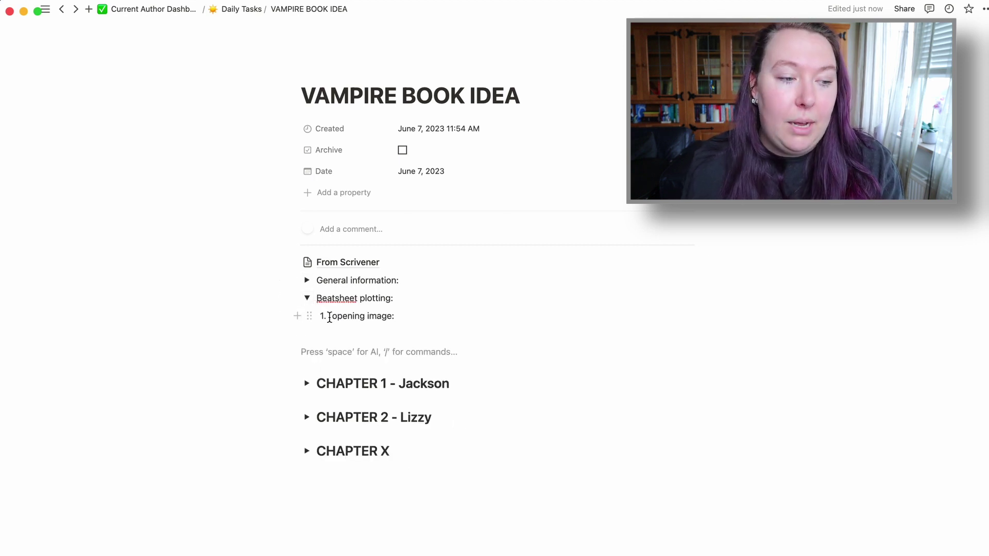
left_click_drag(243, 338, 719, 339)
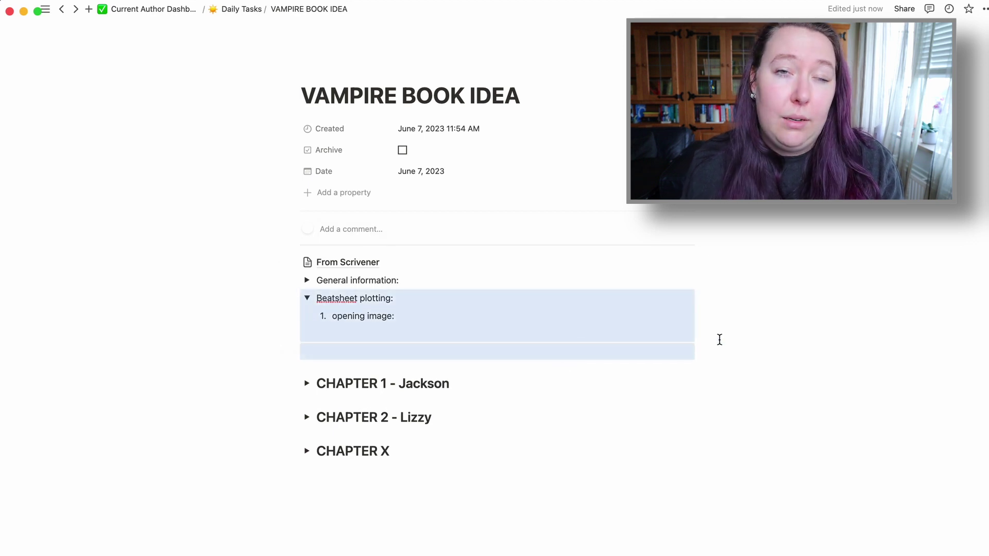
left_click(296, 224)
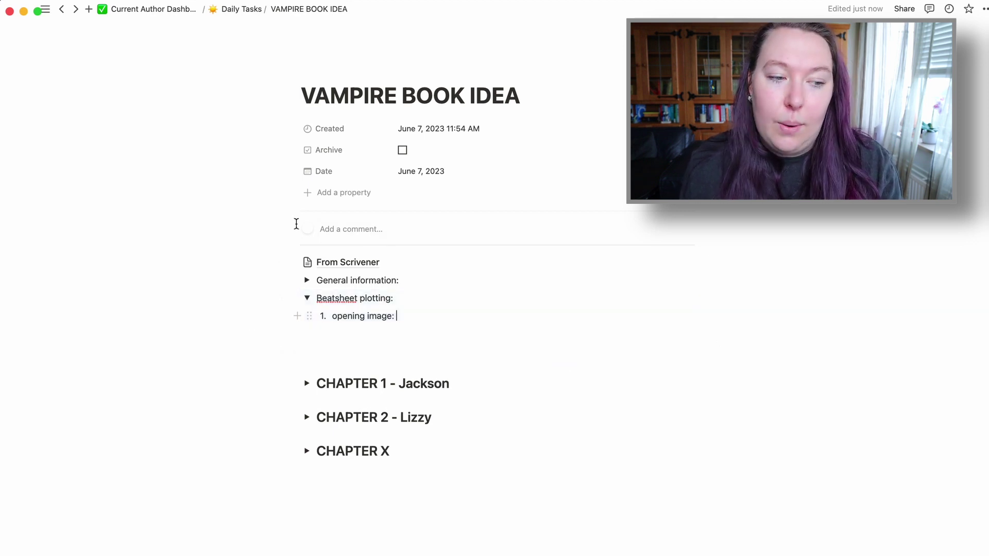
left_click(307, 299)
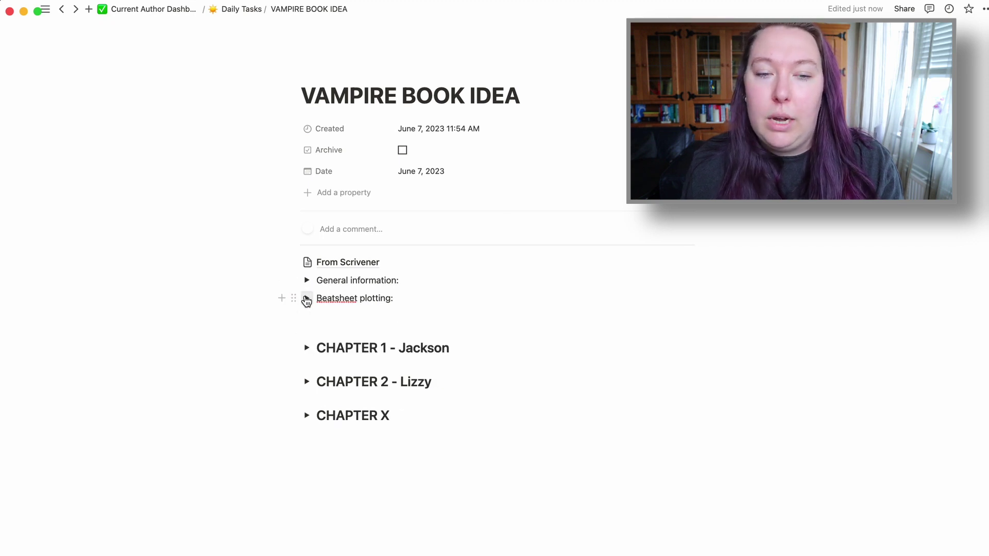
left_click(307, 299)
left_click(307, 299)
left_click(306, 299)
left_click(306, 299)
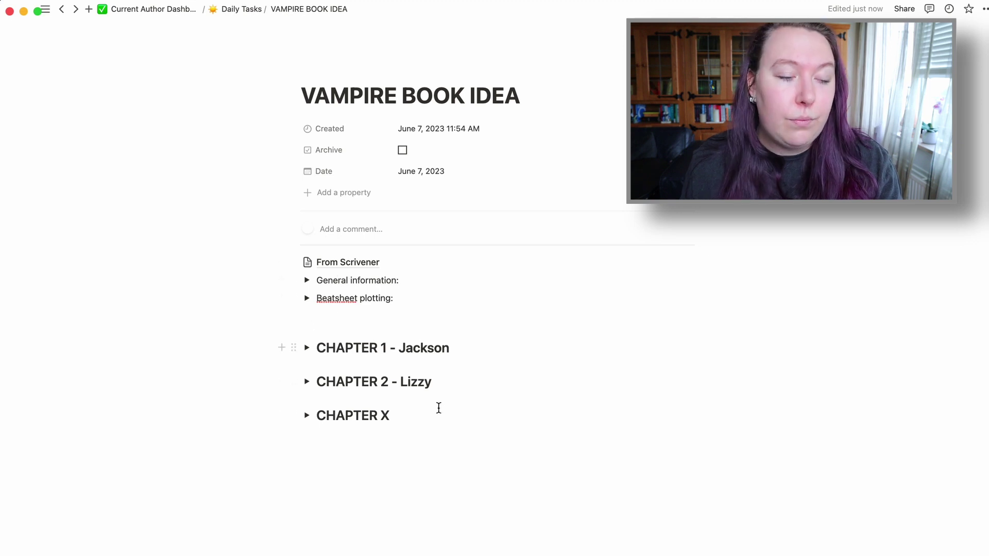
Write a line about what the chapter is about inside CHAPTER 1 - Jackson, then collapse it.
scroll(214, 337, "down", 1)
left_click_drag(219, 330, 497, 399)
left_click(496, 399)
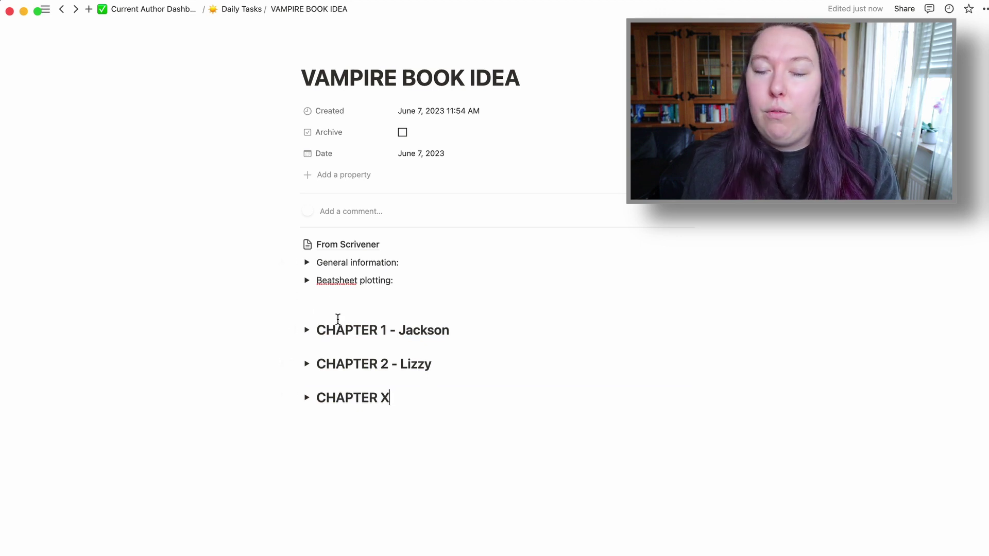
left_click(307, 330)
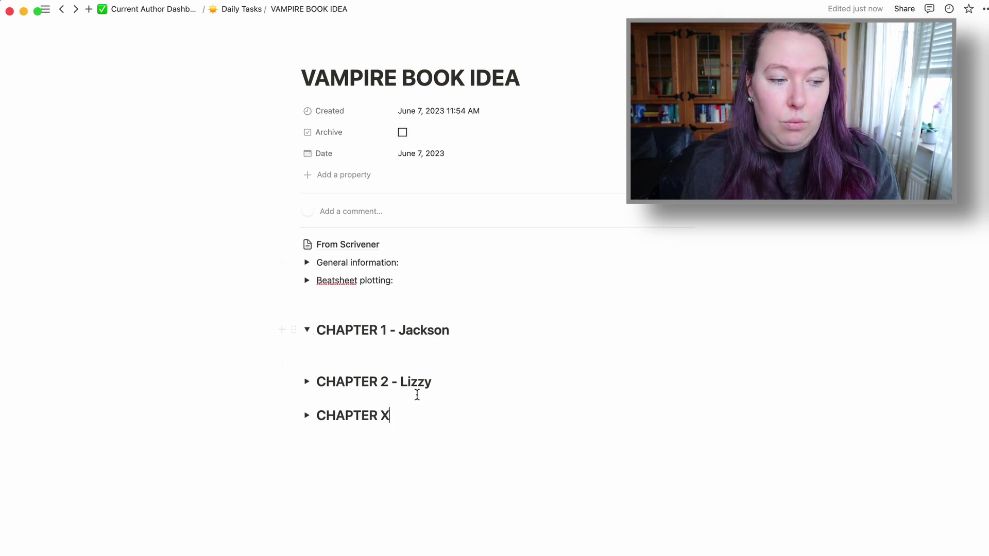
left_click(364, 343)
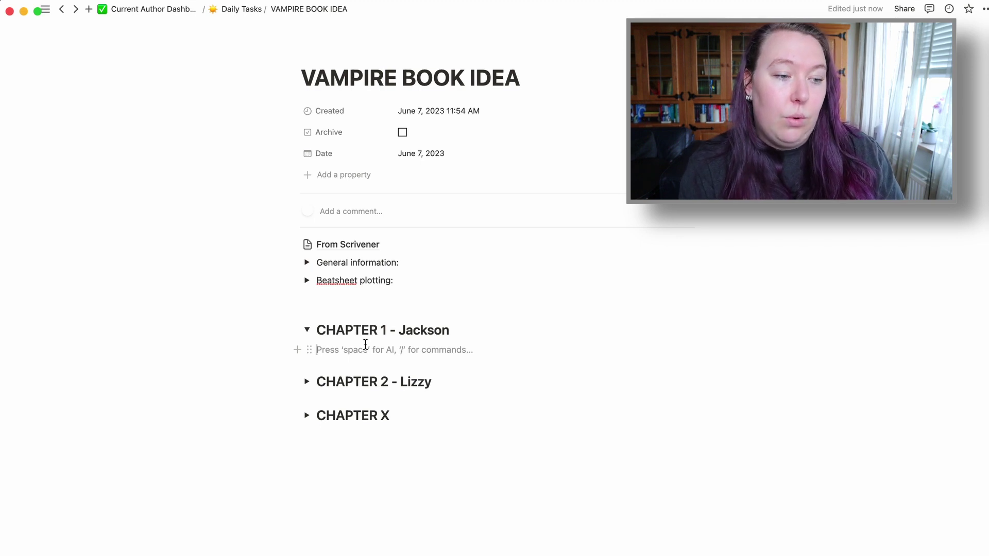
type("This is my first chapter and this is what I")
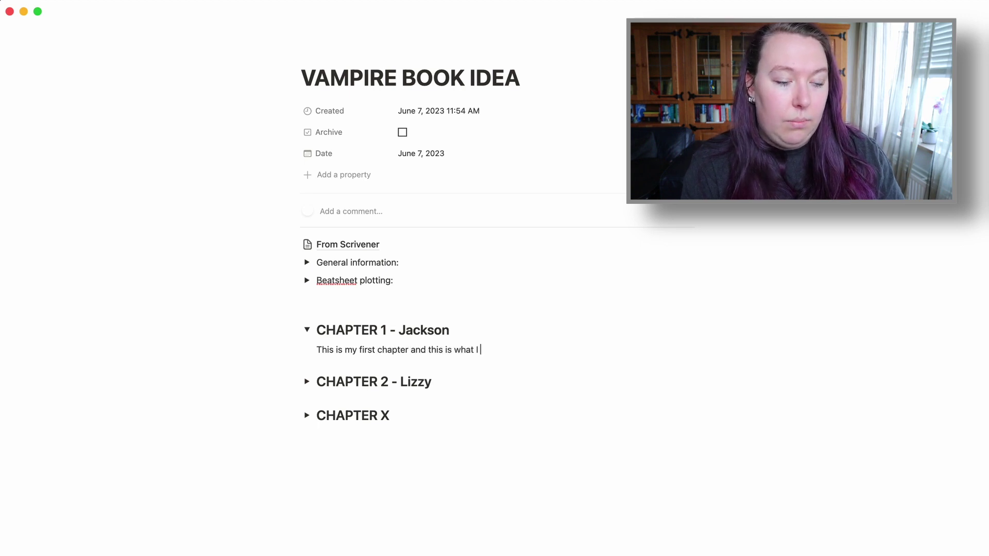
type("e about.")
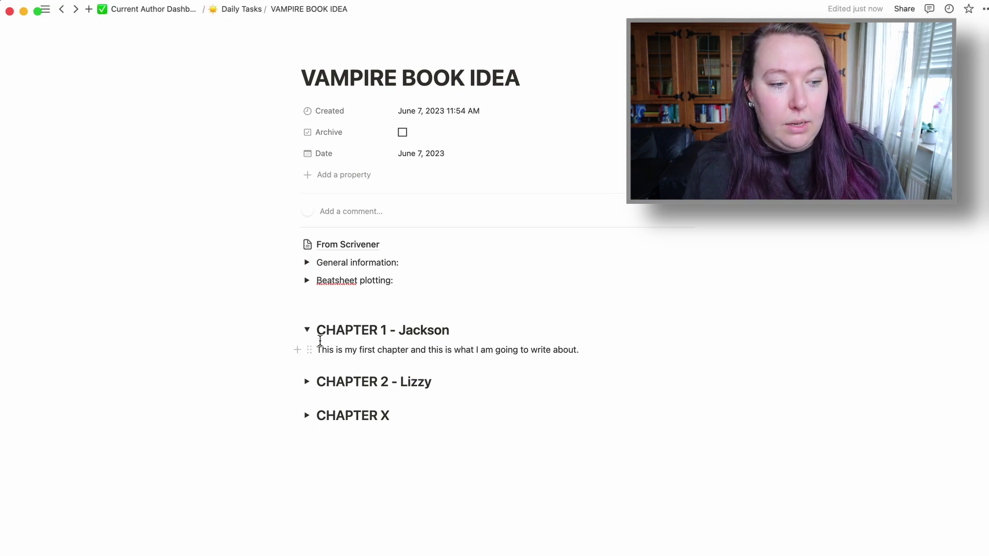
left_click(307, 330)
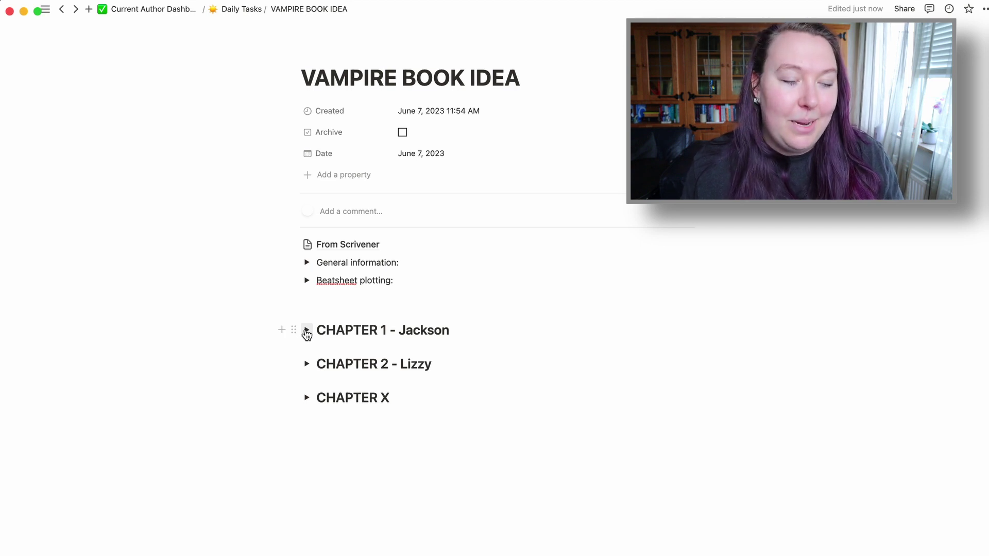
Open Ideas shelf.scriv in Scrivener, select all text of 'random scene ideas etc', then close the project.
left_click(306, 330)
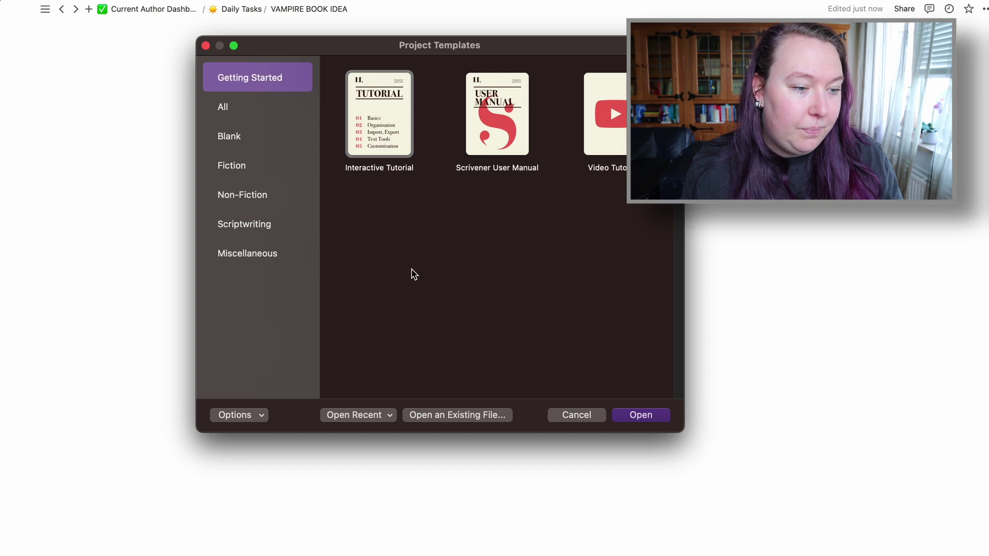
left_click(387, 416)
left_click(440, 453)
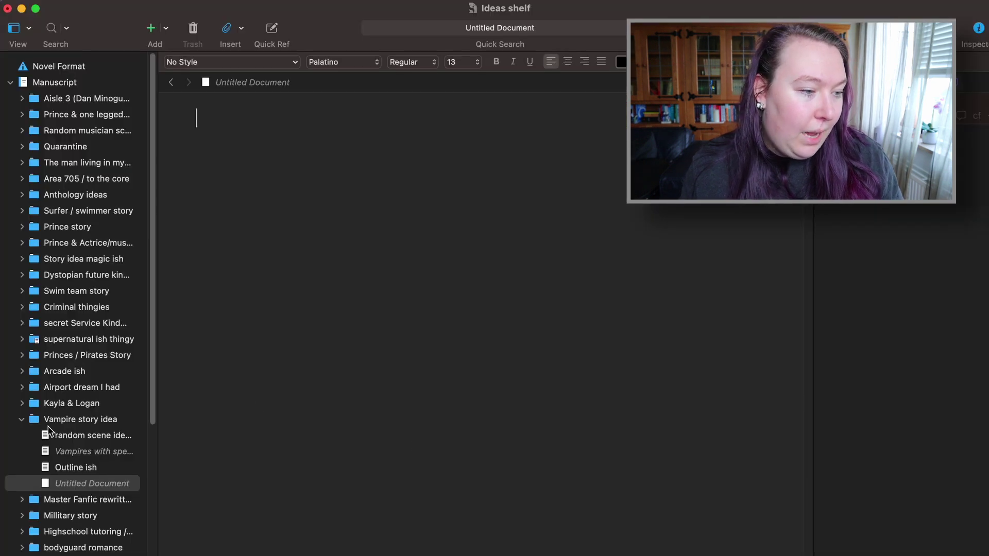
left_click(82, 437)
left_click(317, 279)
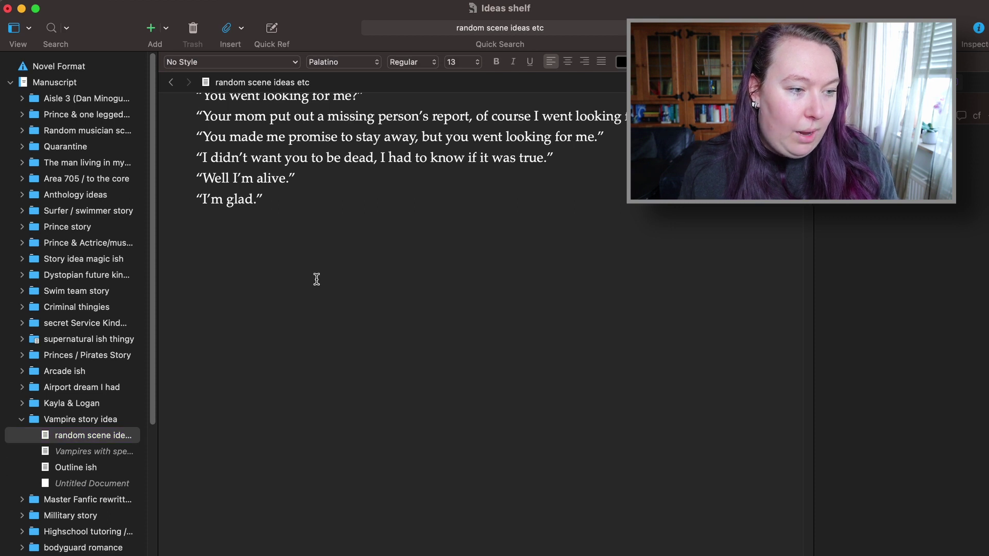
key("super+a")
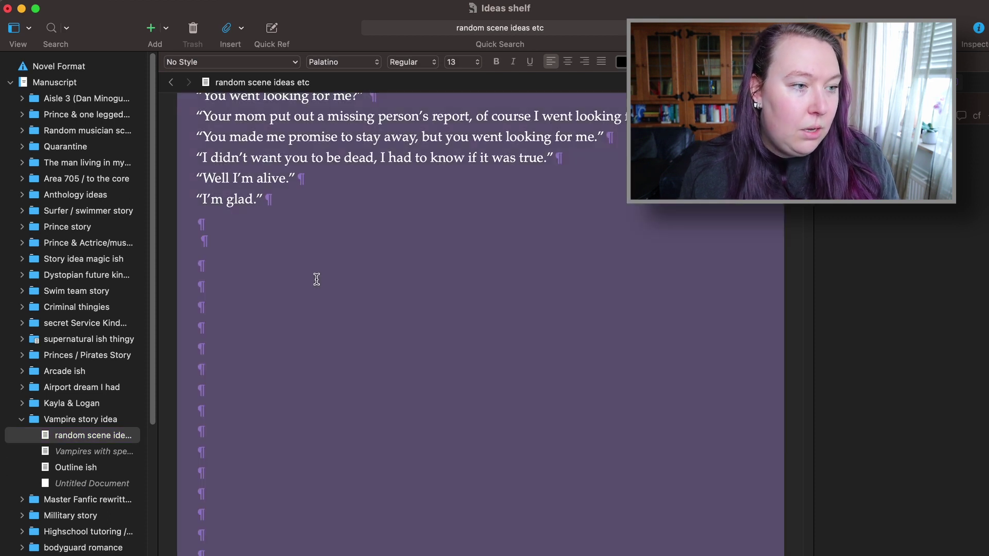
left_click(7, 8)
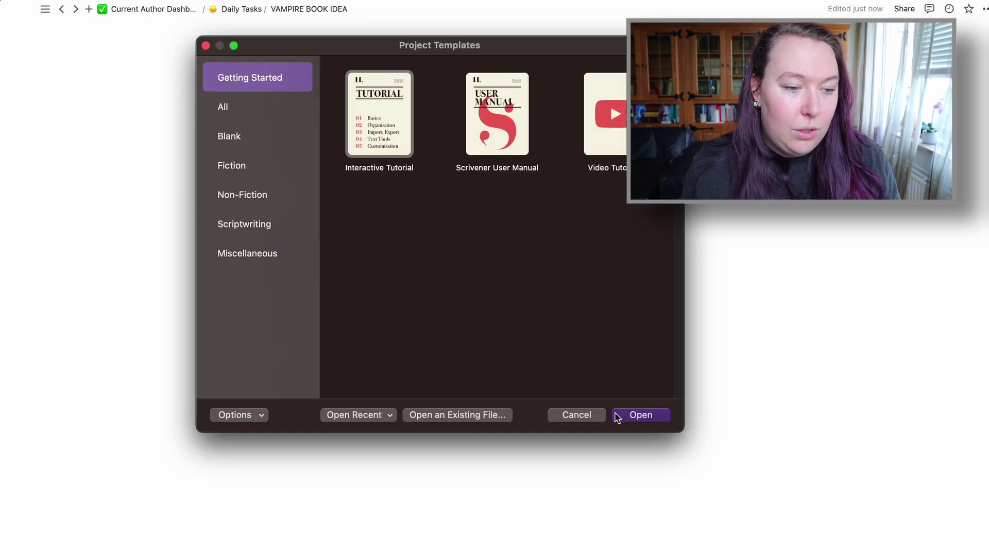
Dismiss Scrivener's templates and paste the scene text into the expanded CHAPTER 2 - Lizzy toggle.
left_click(576, 415)
left_click(338, 401)
left_click(621, 355)
left_click(374, 317)
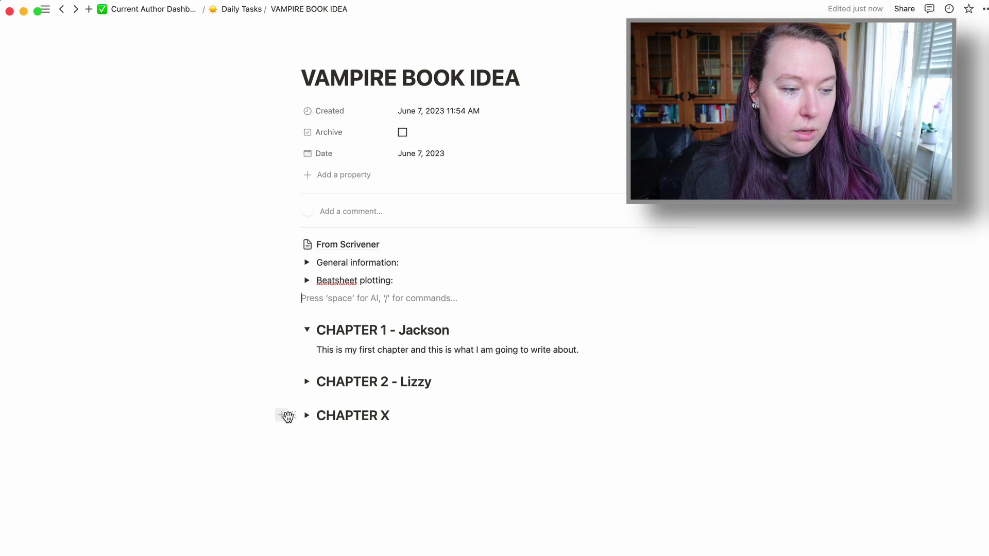
left_click(306, 381)
left_click(372, 401)
key("super+v")
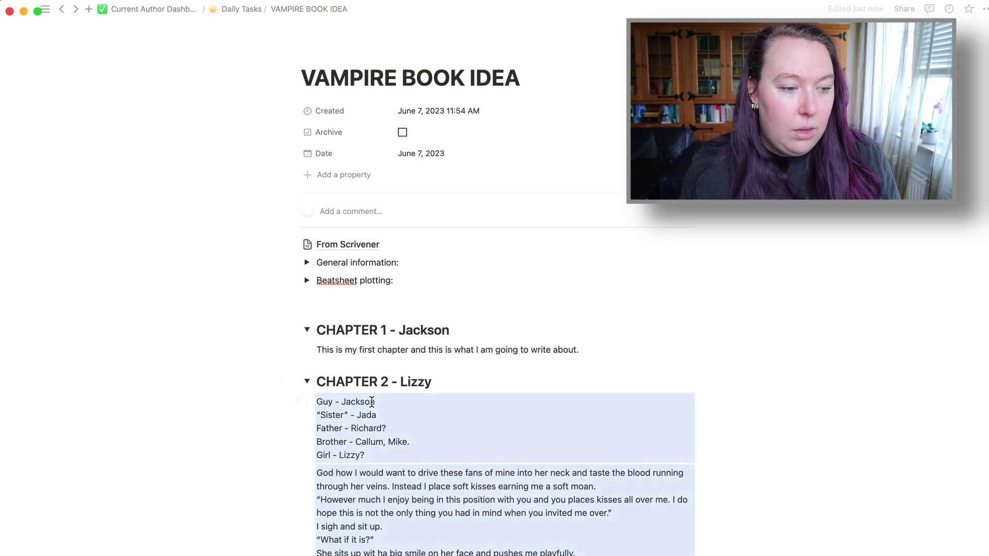
Fold the CHAPTER 2 - Lizzy and CHAPTER 1 - Jackson toggles closed.
scroll(635, 381, "down", 10)
scroll(635, 381, "down", 15)
scroll(605, 335, "down", 15)
scroll(602, 327, "down", 15)
scroll(600, 326, "up", 20)
scroll(350, 278, "up", 5)
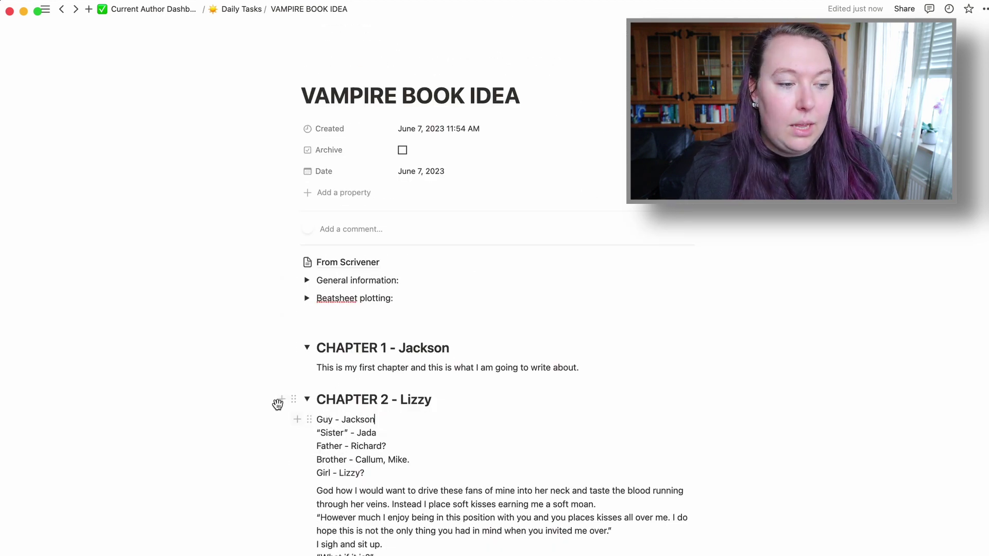
left_click(307, 400)
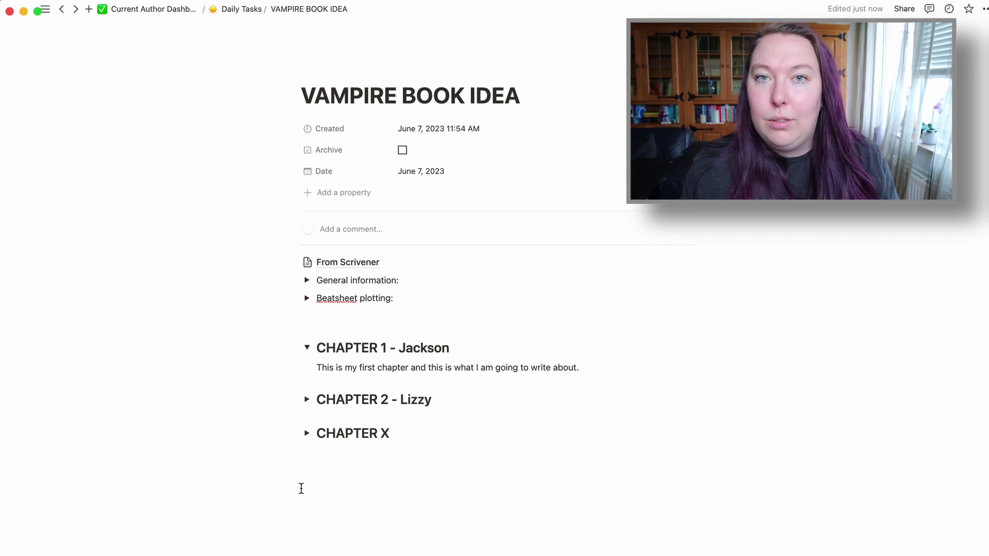
left_click(307, 401)
left_click(308, 401)
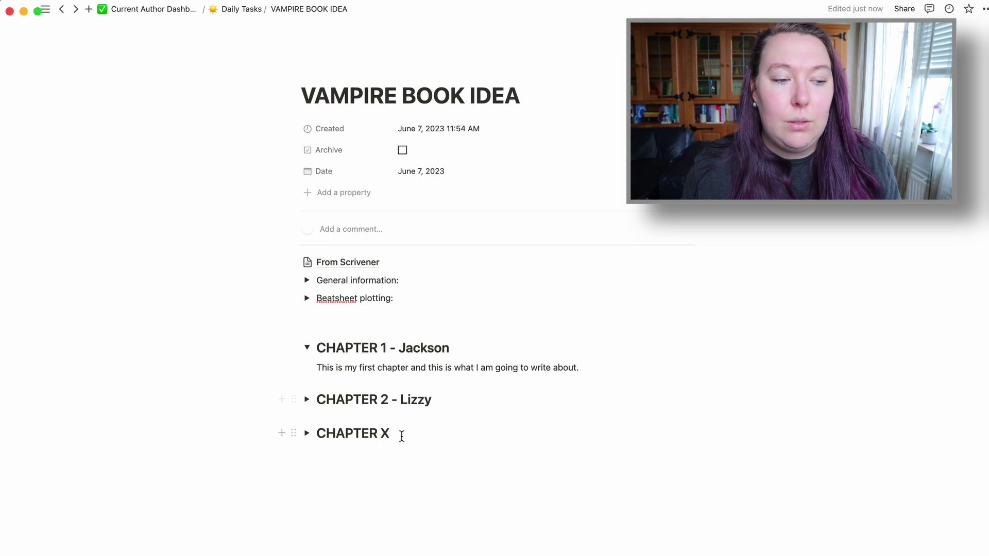
scroll(401, 436, "down", 2)
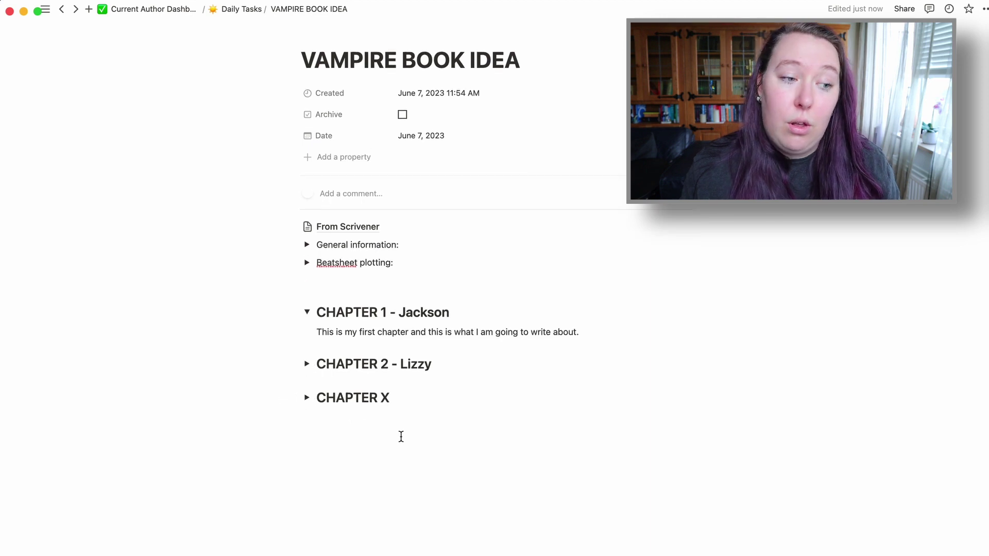
left_click(307, 312)
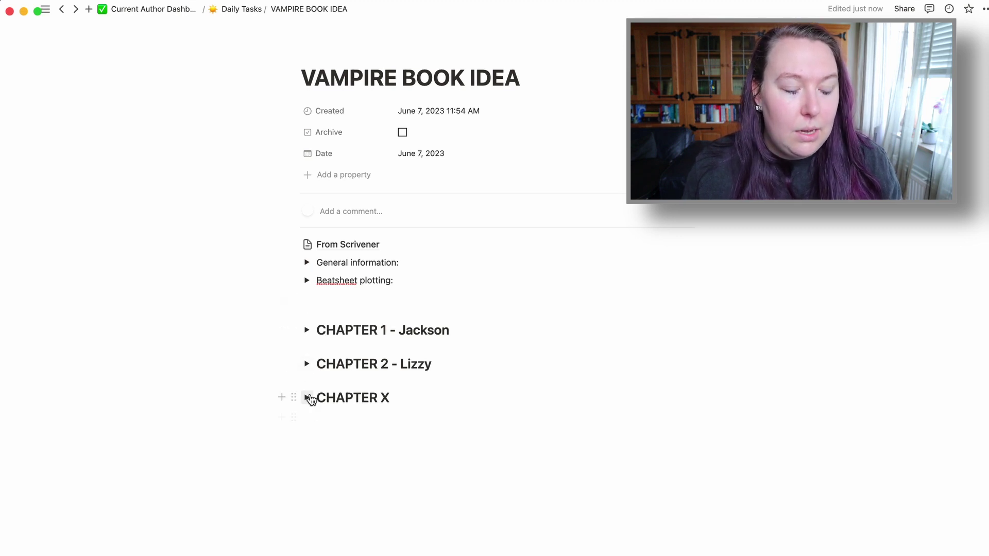
Duplicate the CHAPTER X heading block.
left_click_drag(453, 399, 272, 400)
left_click(315, 528)
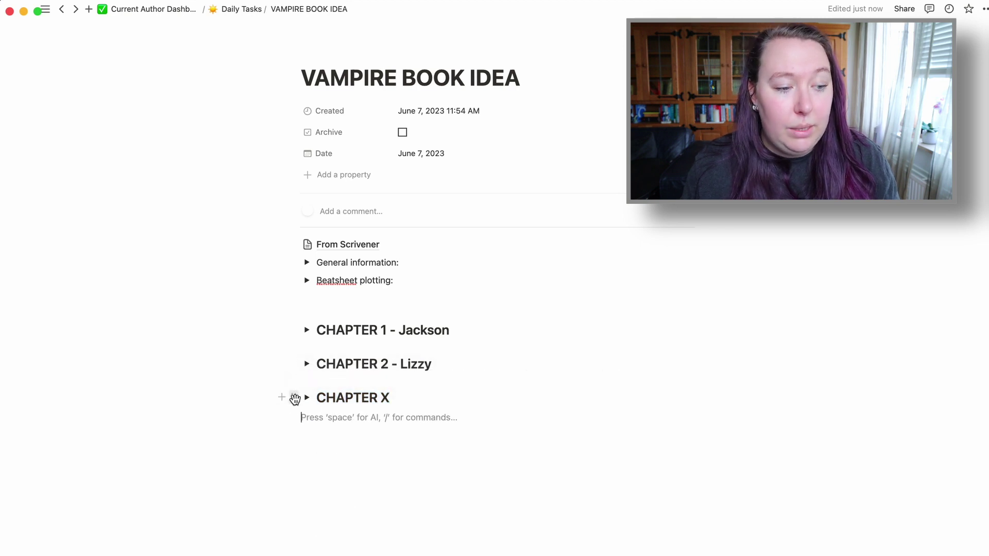
left_click(294, 398)
left_click(190, 348)
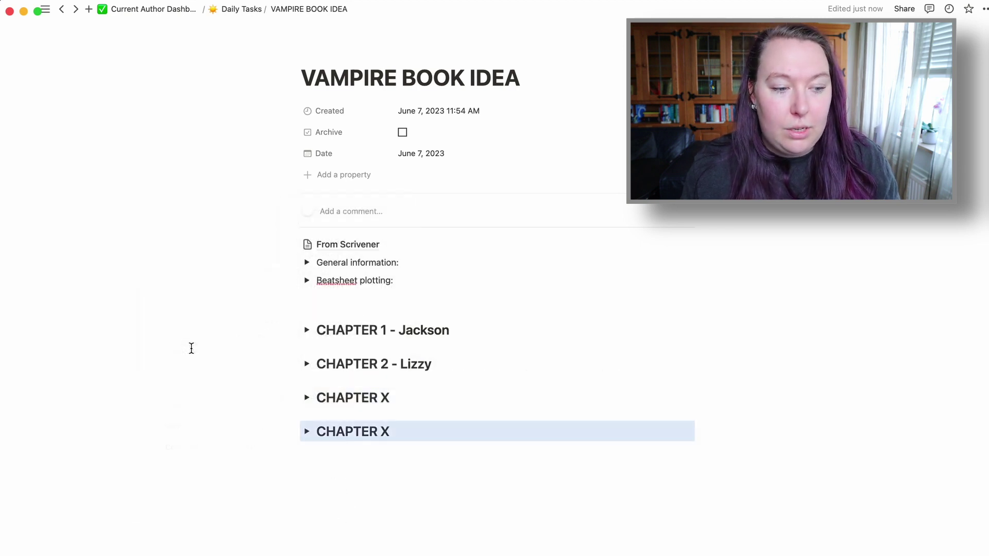
Retitle the upper copy to 'CHAPTER 3 - Jackson', leaving CHAPTER X below.
left_click(412, 430)
left_click(427, 404)
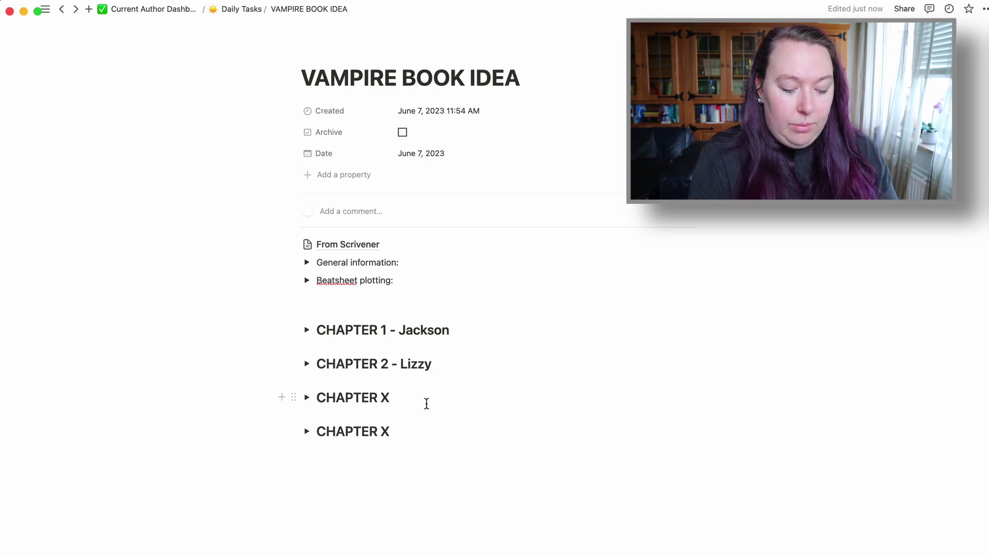
key("BackSpace")
type("3 - Jacks")
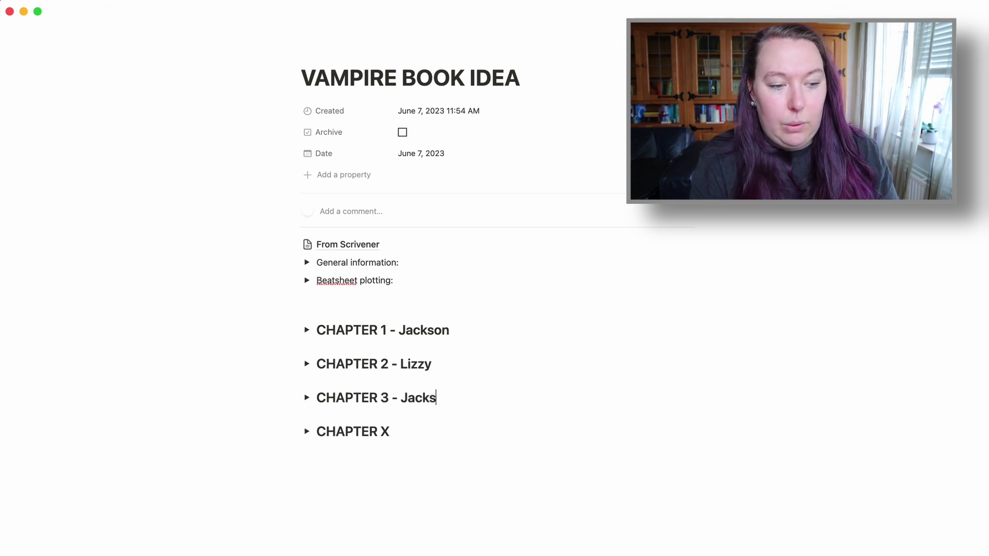
type("on")
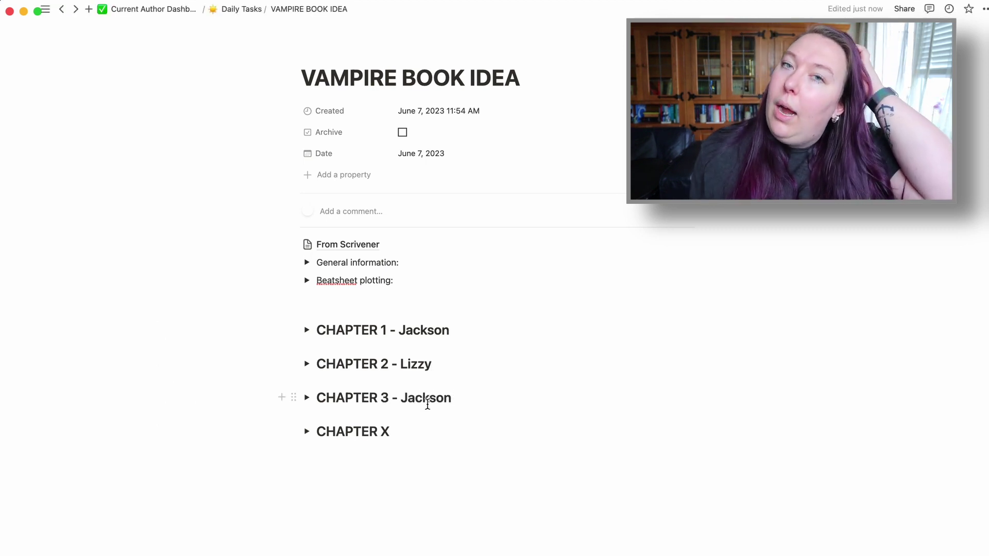